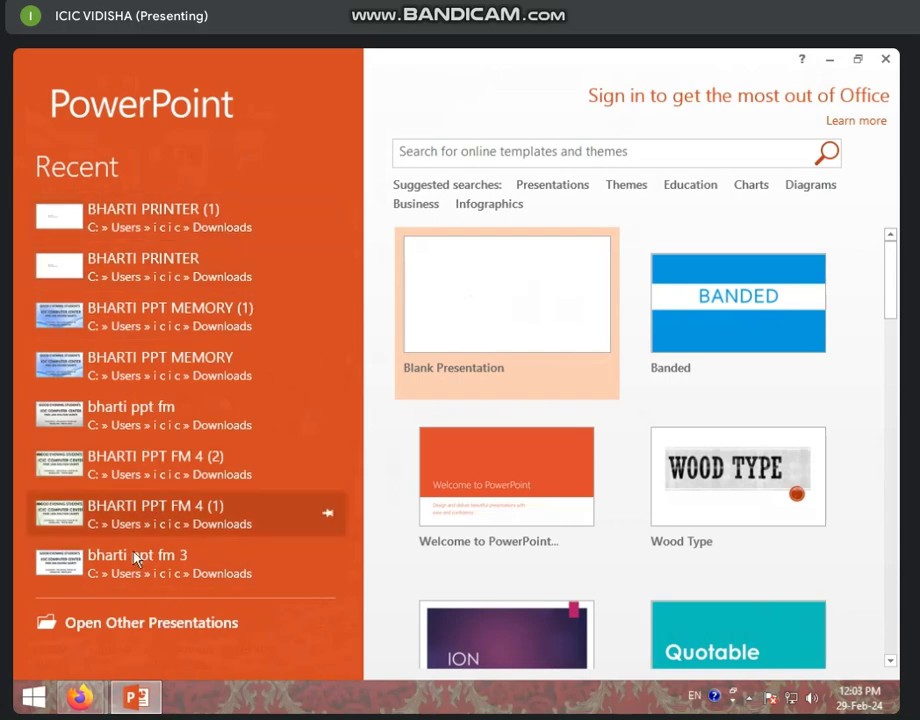
# Step: Open the presentation 'PPT 12 TO 12 30' from the Recent Presentations list
pyautogui.click(138, 624)
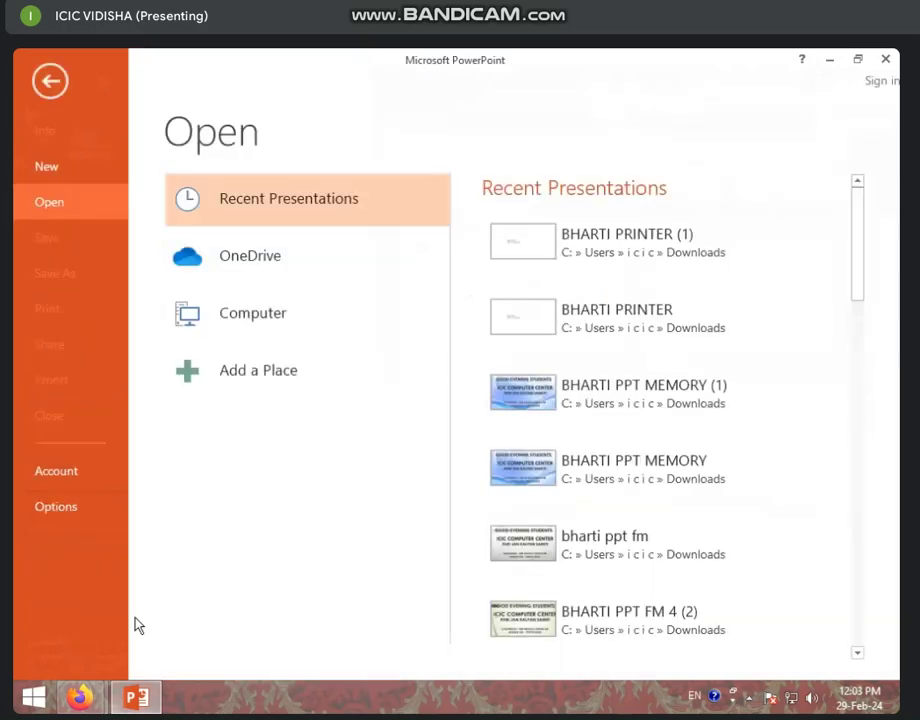
pyautogui.scroll(-5, 580, 470)
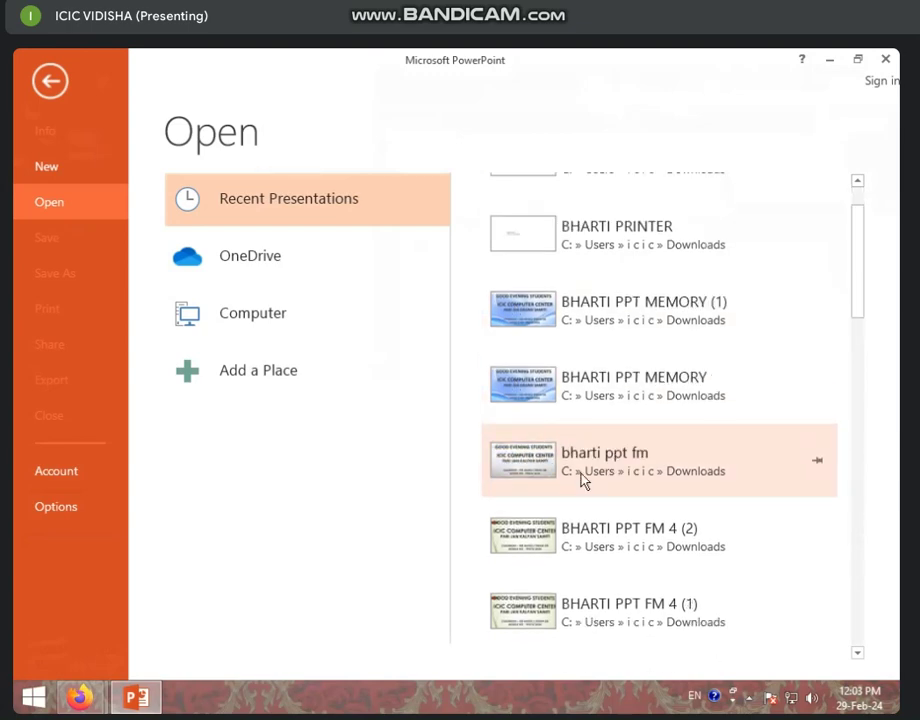
pyautogui.scroll(-4, 571, 505)
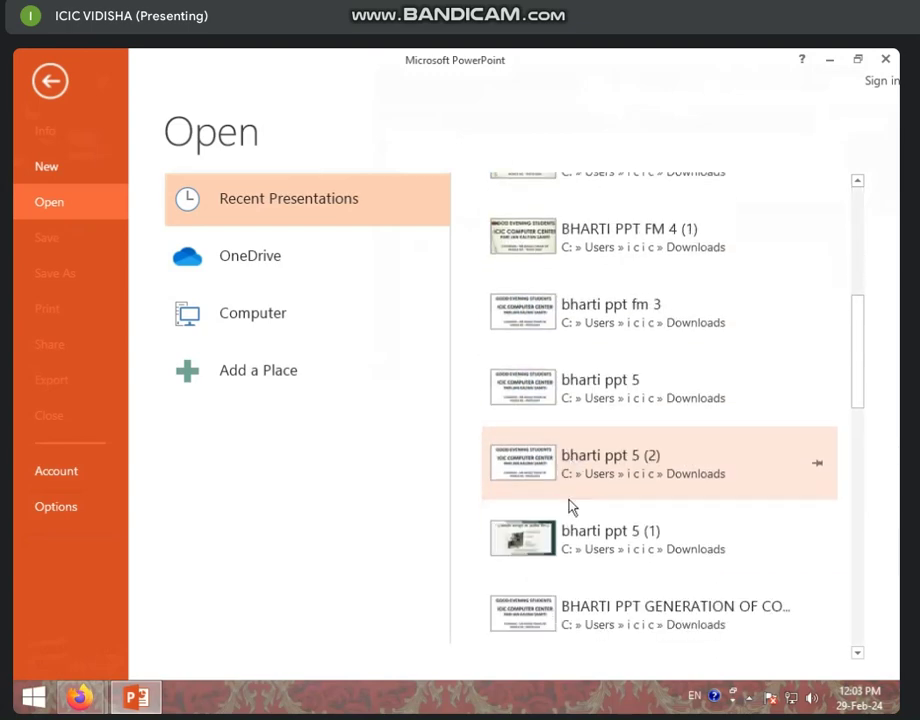
pyautogui.click(590, 566)
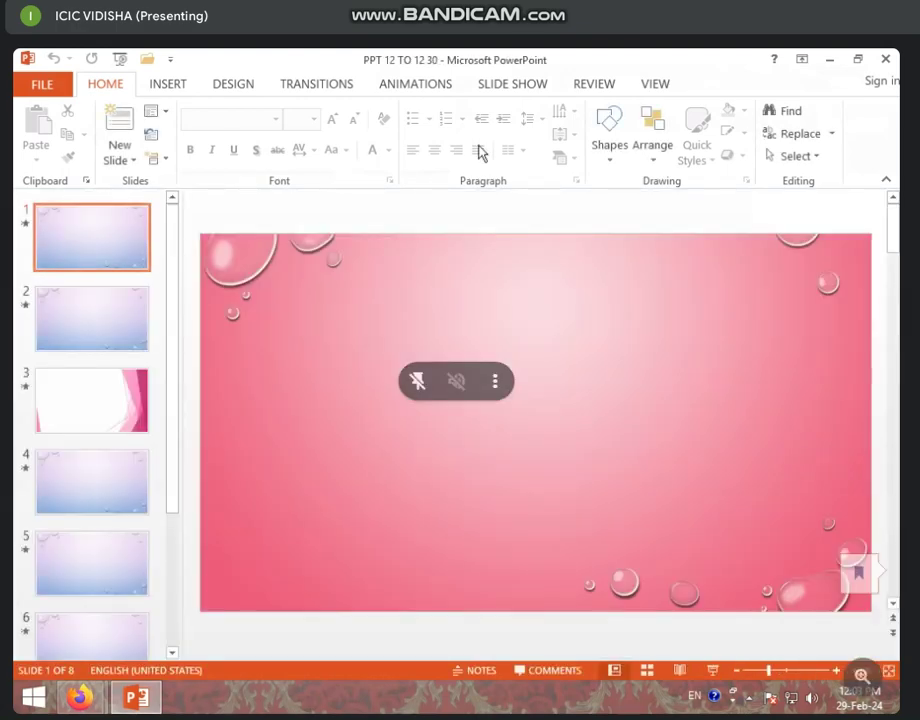
# Step: Run Review > Spelling on the whole deck and dismiss the 'Spell check complete' message
pyautogui.click(514, 86)
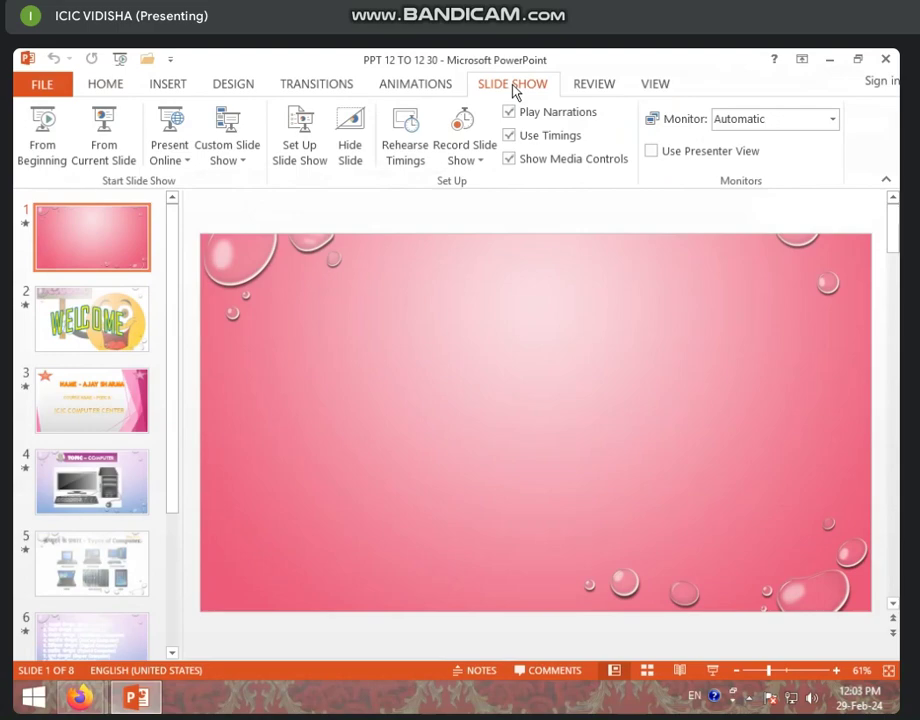
pyautogui.click(592, 90)
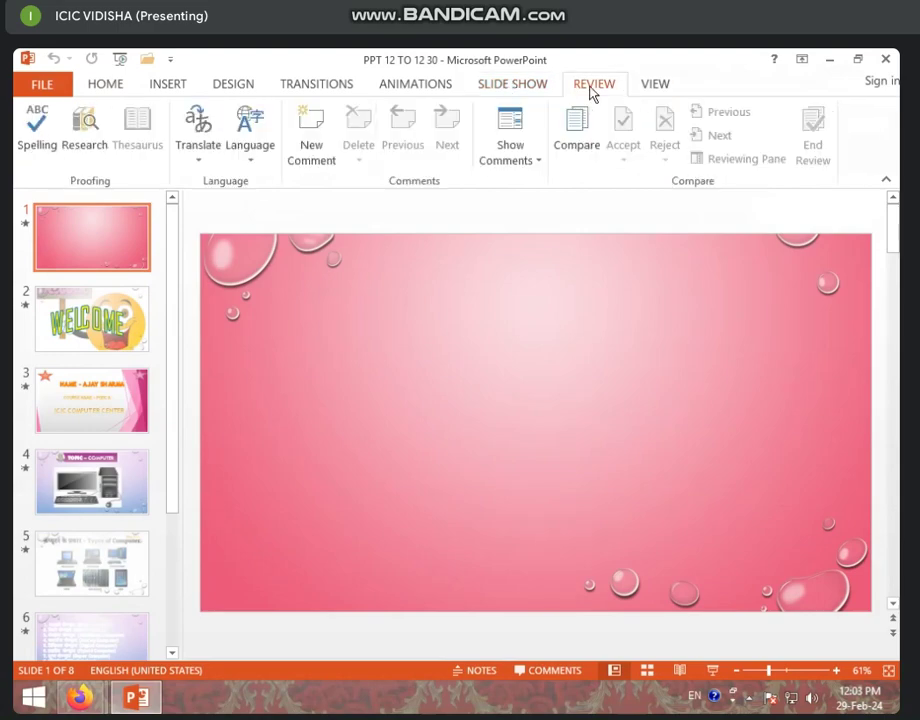
pyautogui.click(650, 88)
pyautogui.click(596, 90)
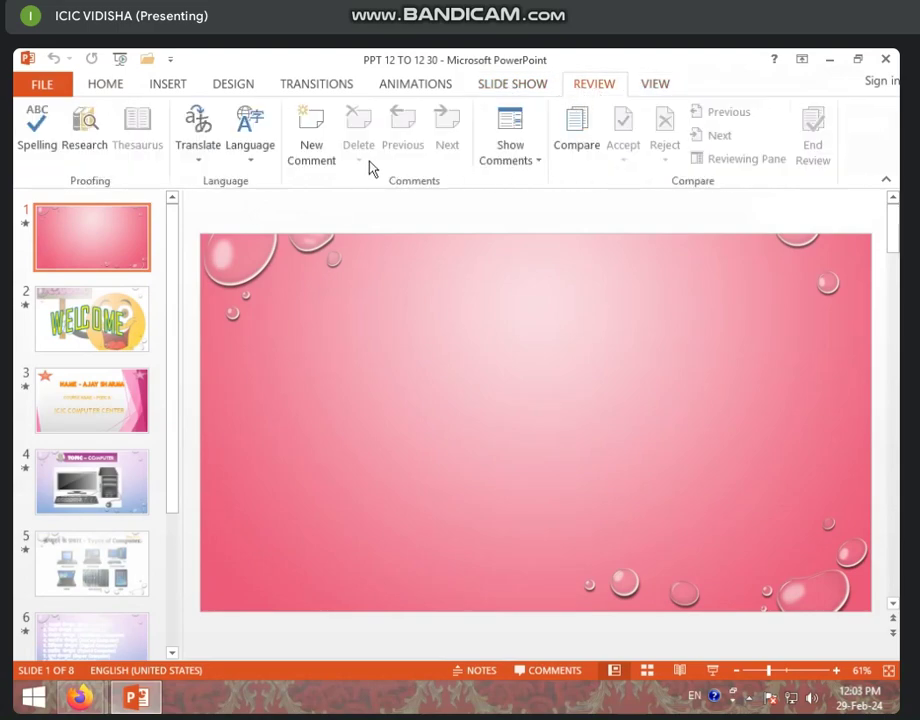
pyautogui.click(50, 138)
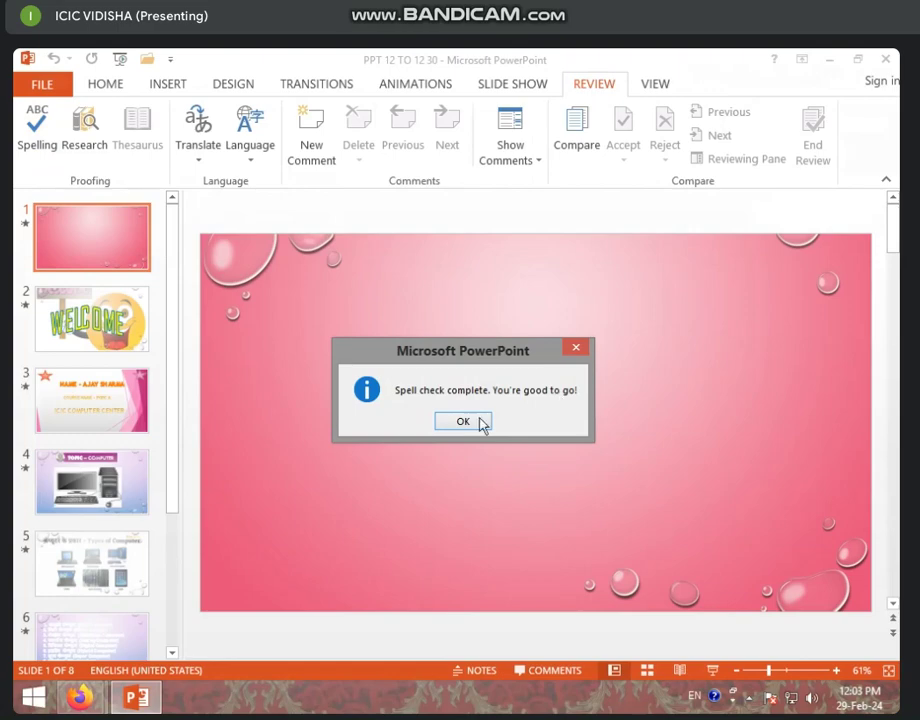
pyautogui.click(438, 424)
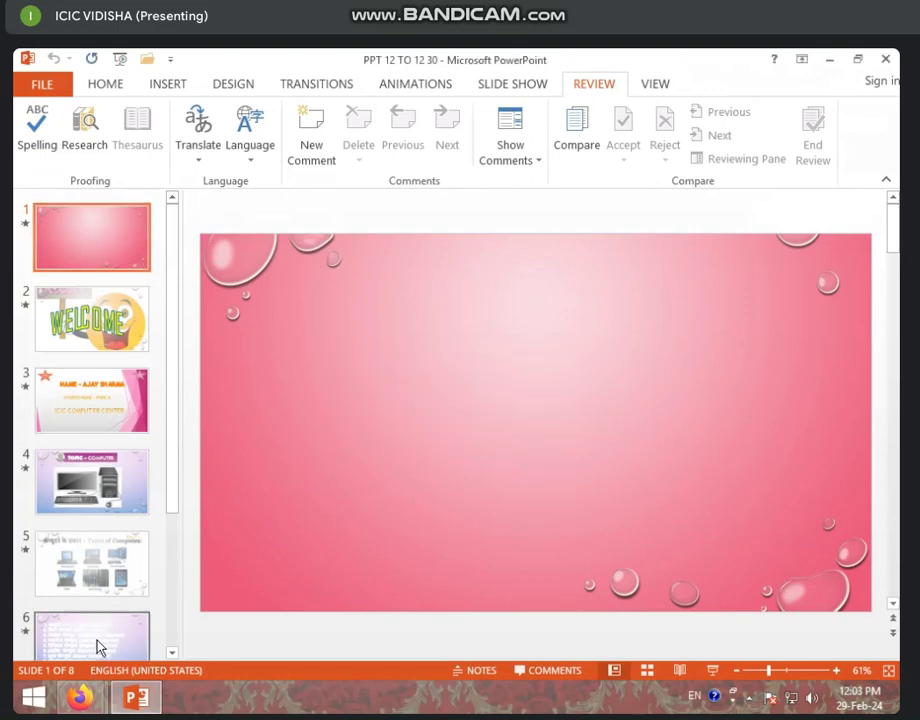
# Step: Misspell slide 4's title as COPUTER and 'Analog' on slide 6 as 'Anlog'
pyautogui.click(110, 480)
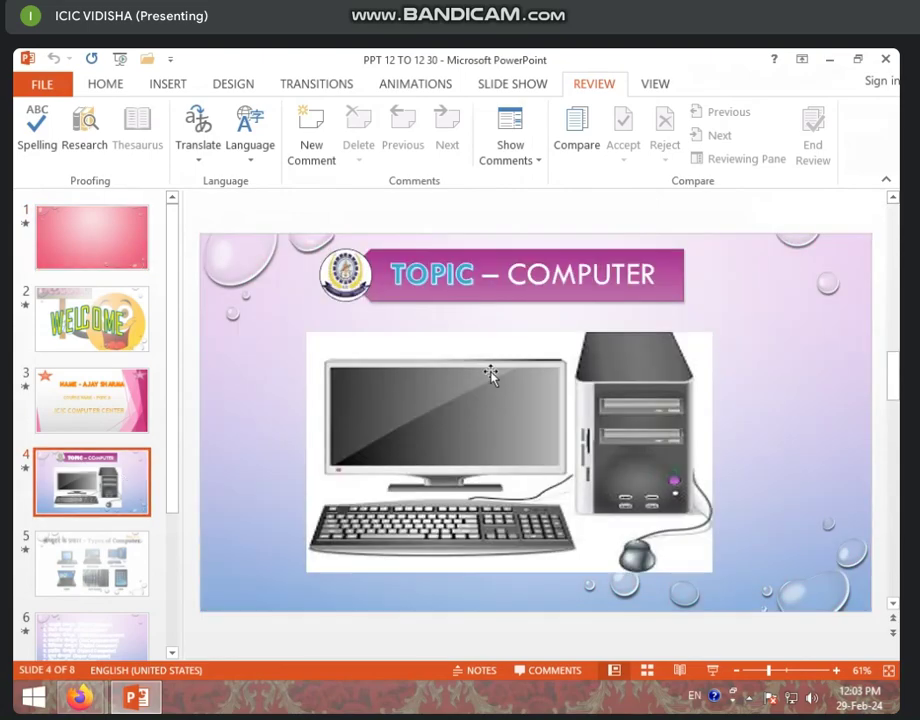
pyautogui.click(581, 281)
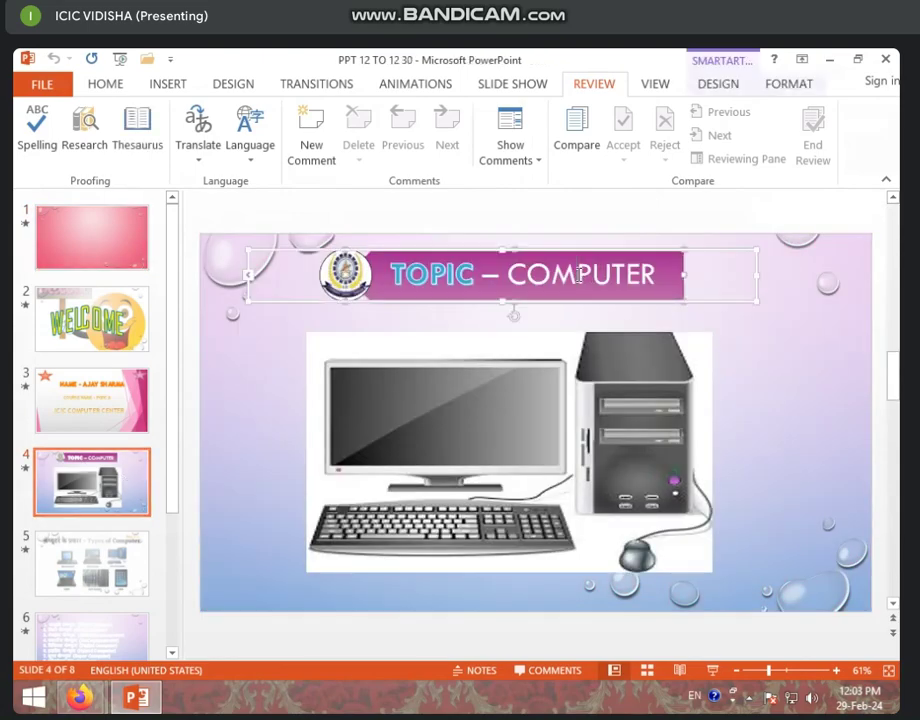
pyautogui.click(105, 540)
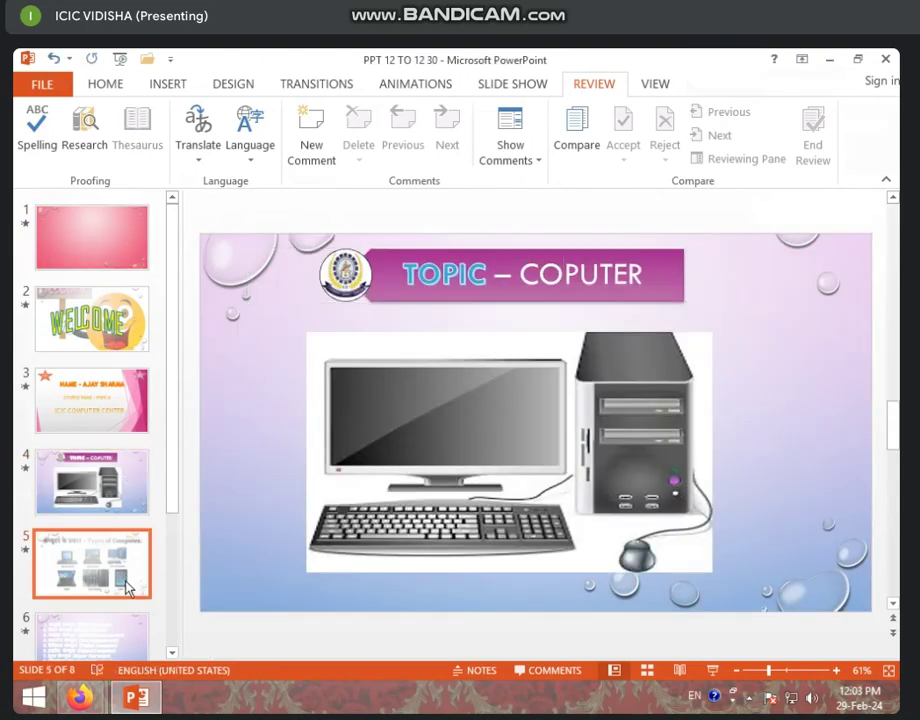
pyautogui.scroll(-1, 105, 540)
pyautogui.click(105, 540)
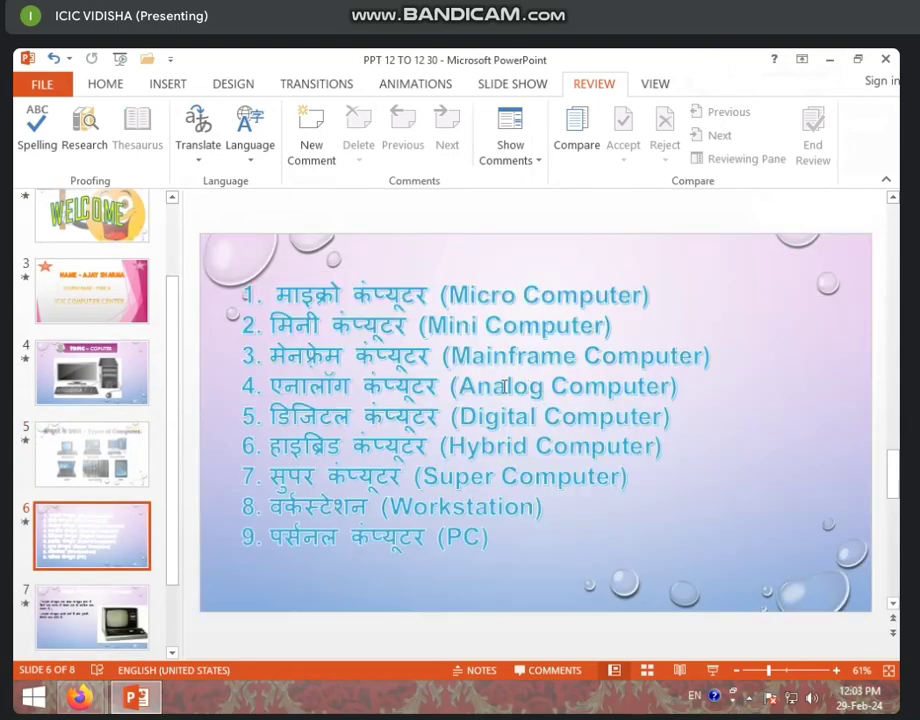
pyautogui.click(513, 422)
pyautogui.press('BackSpace')
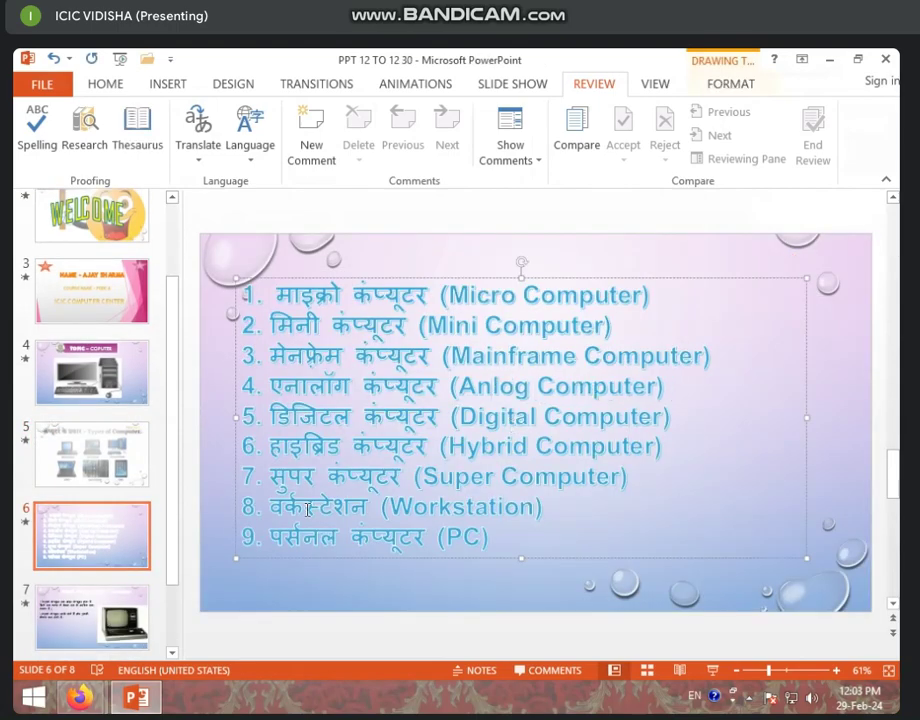
# Step: Change 'Mini' in slide 8's title to 'Mni', then return to slide 1
pyautogui.click(84, 620)
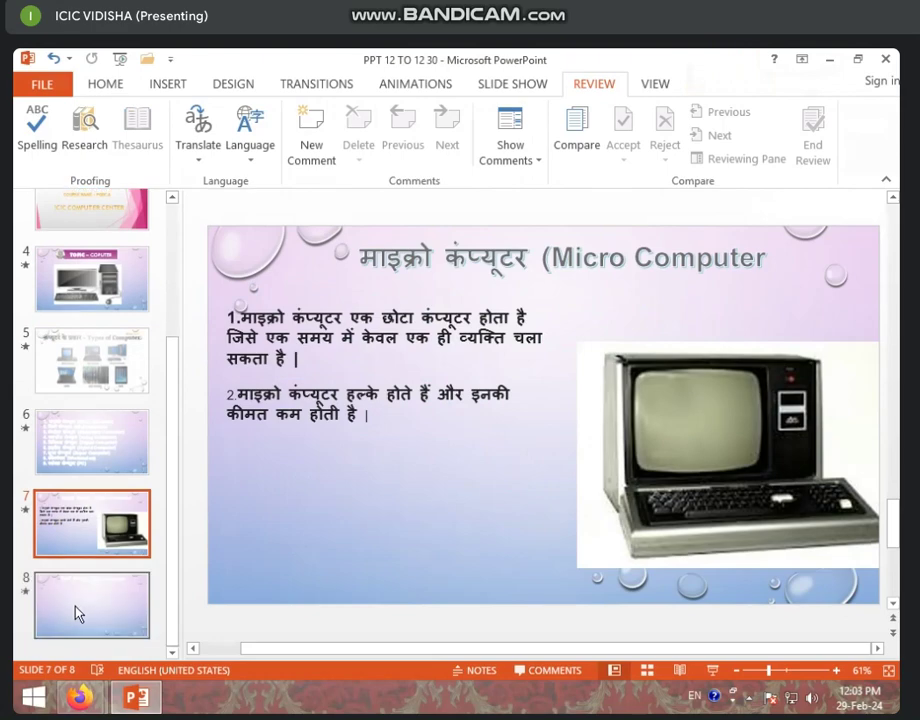
pyautogui.click(79, 612)
pyautogui.scroll(3, 78, 603)
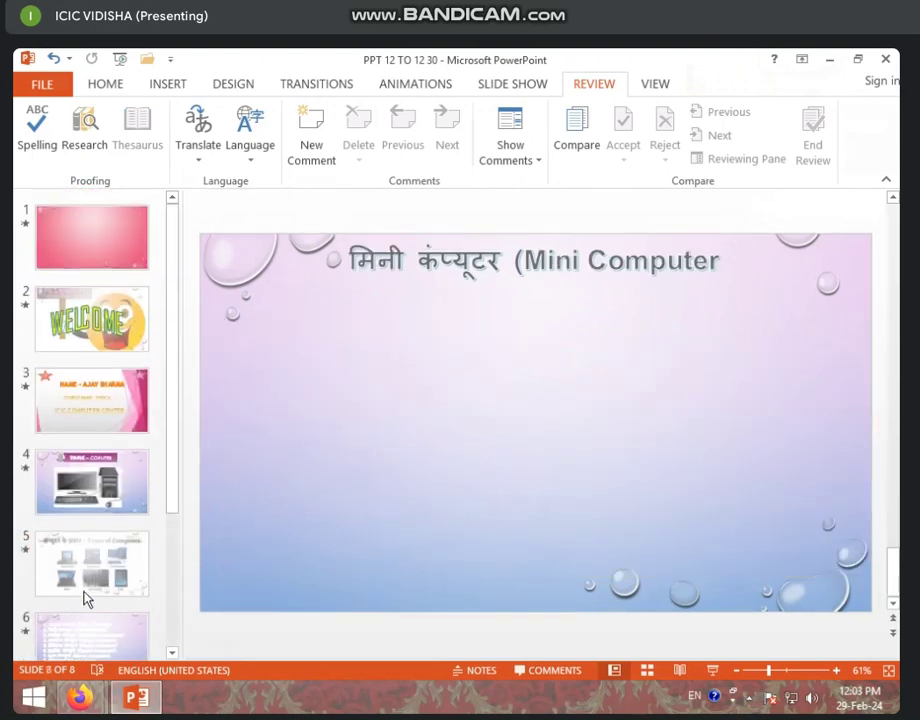
pyautogui.click(559, 265)
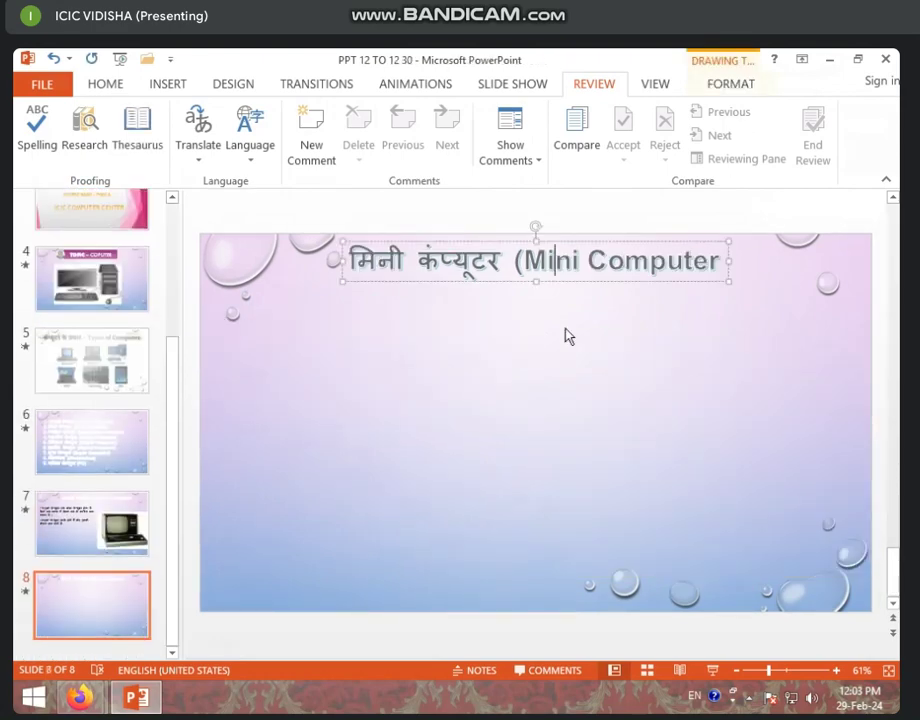
pyautogui.press('BackSpace')
pyautogui.scroll(3, 78, 313)
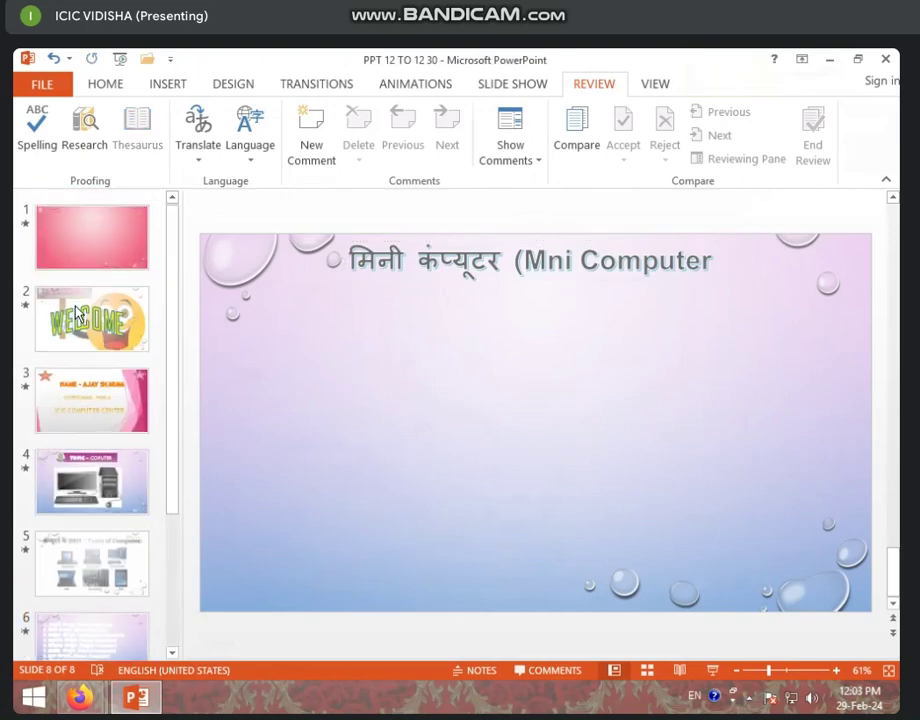
pyautogui.click(107, 242)
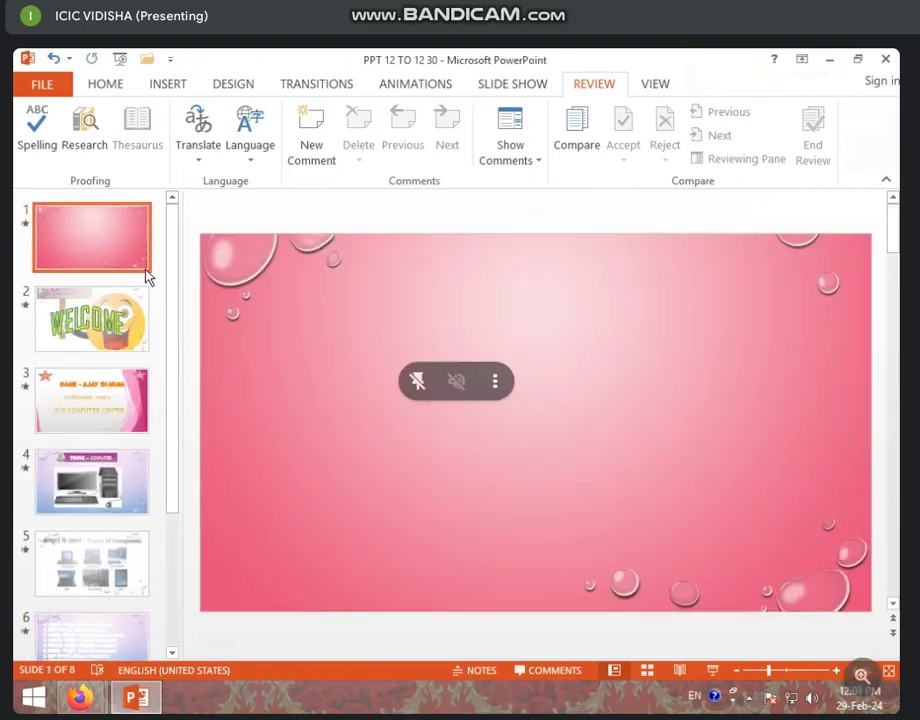
# Step: Start the spell check so it flags 'Anlog', and restore slide 4's title to COMPUTER
pyautogui.click(36, 133)
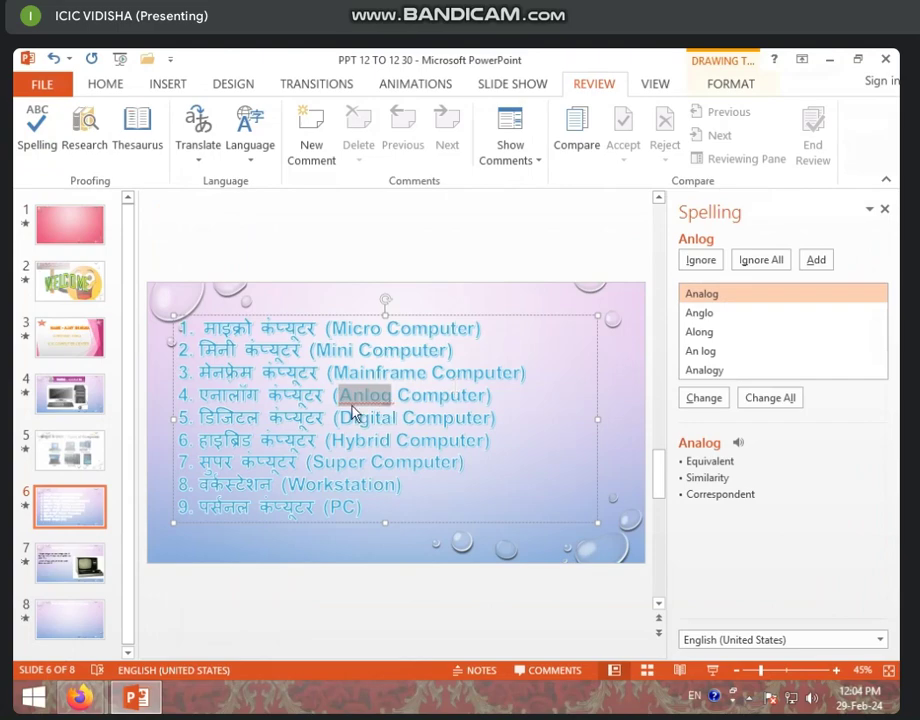
pyautogui.click(70, 393)
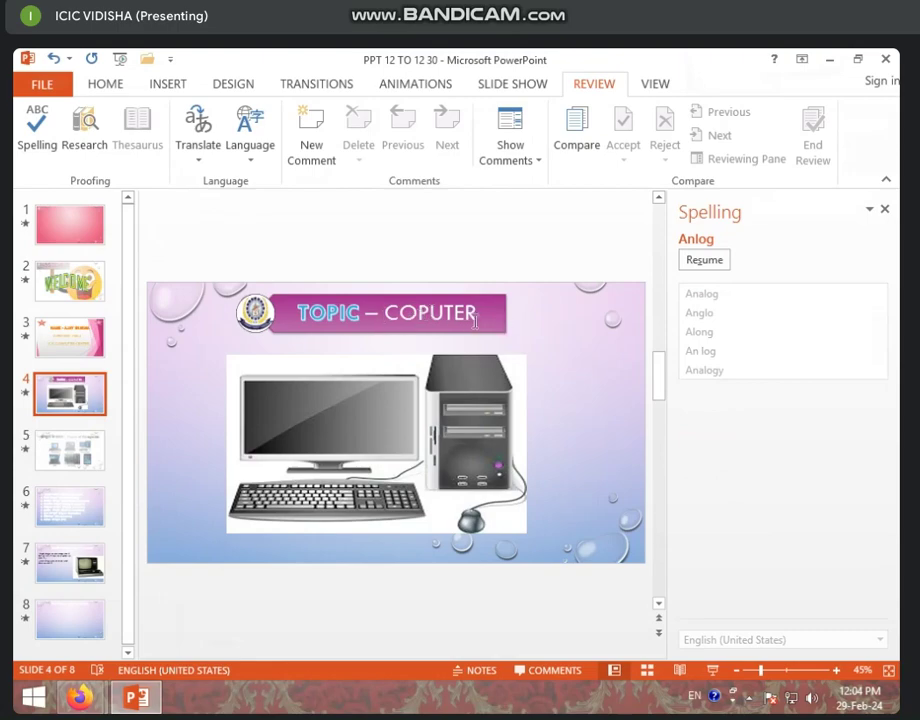
pyautogui.click(410, 317)
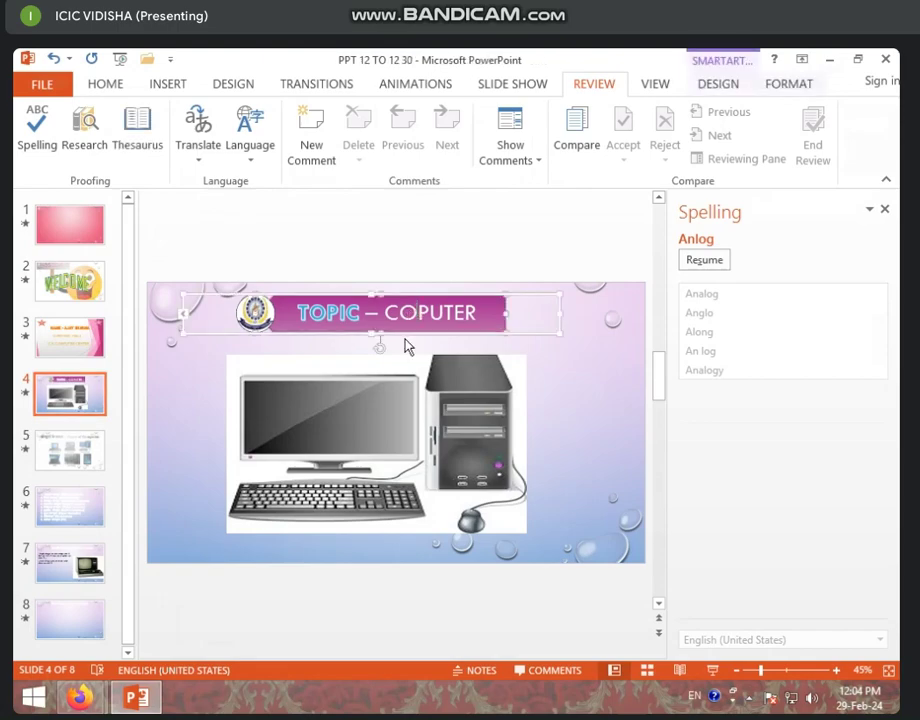
pyautogui.write('M')
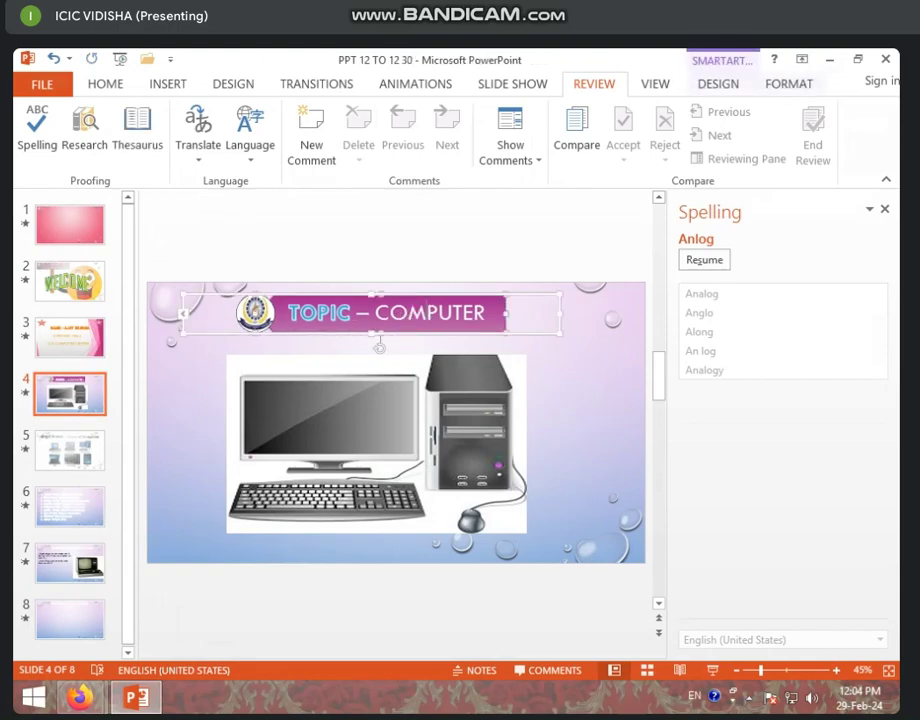
pyautogui.click(70, 360)
pyautogui.click(64, 238)
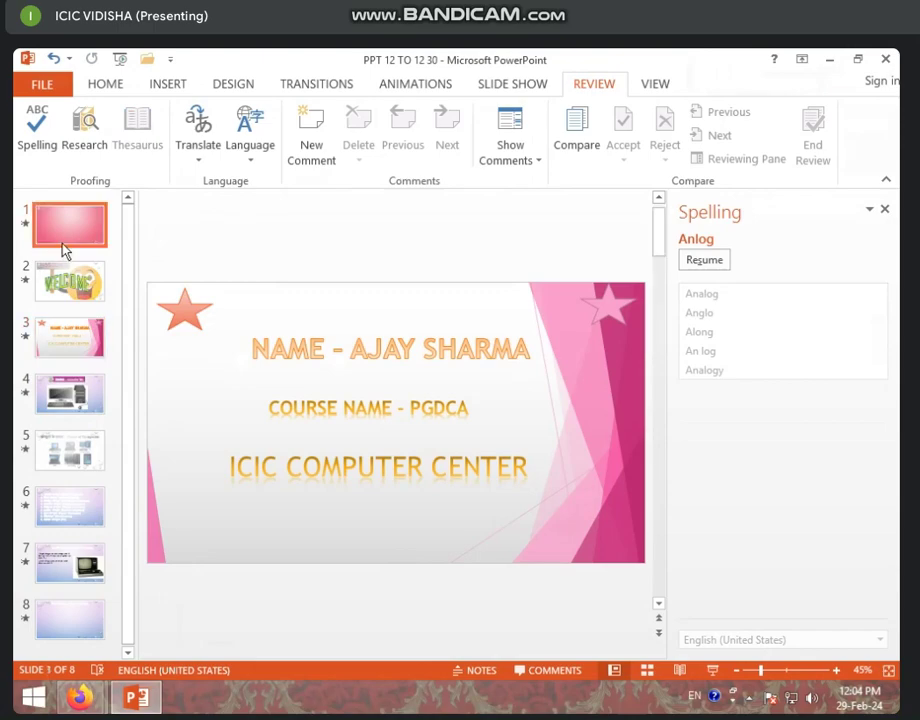
# Step: Restart the spell check, change 'Anlog' to 'Analog', and ignore 'Mni'
pyautogui.click(884, 210)
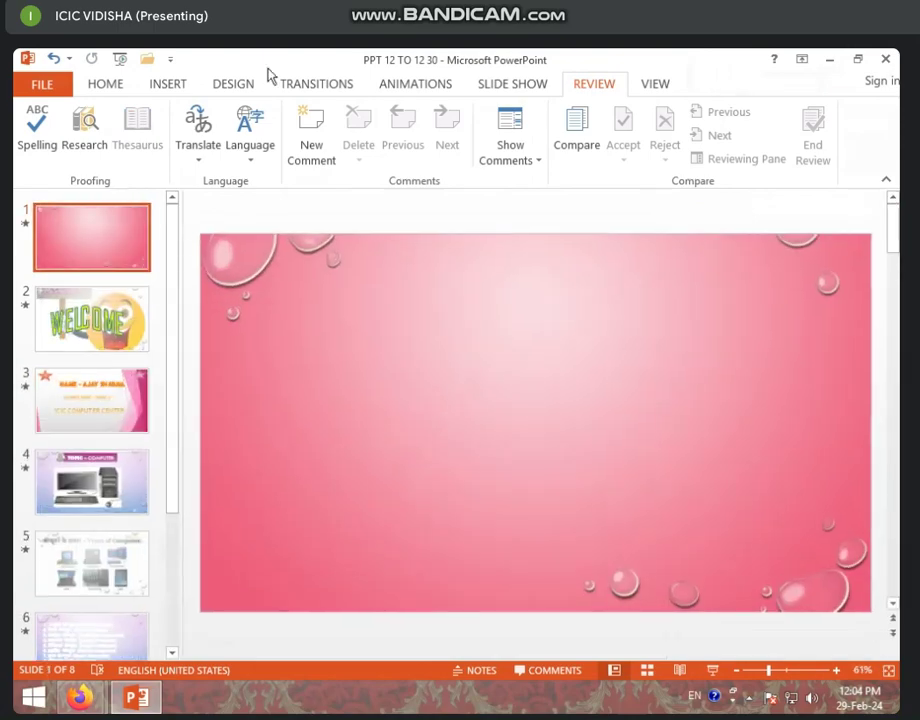
pyautogui.click(48, 148)
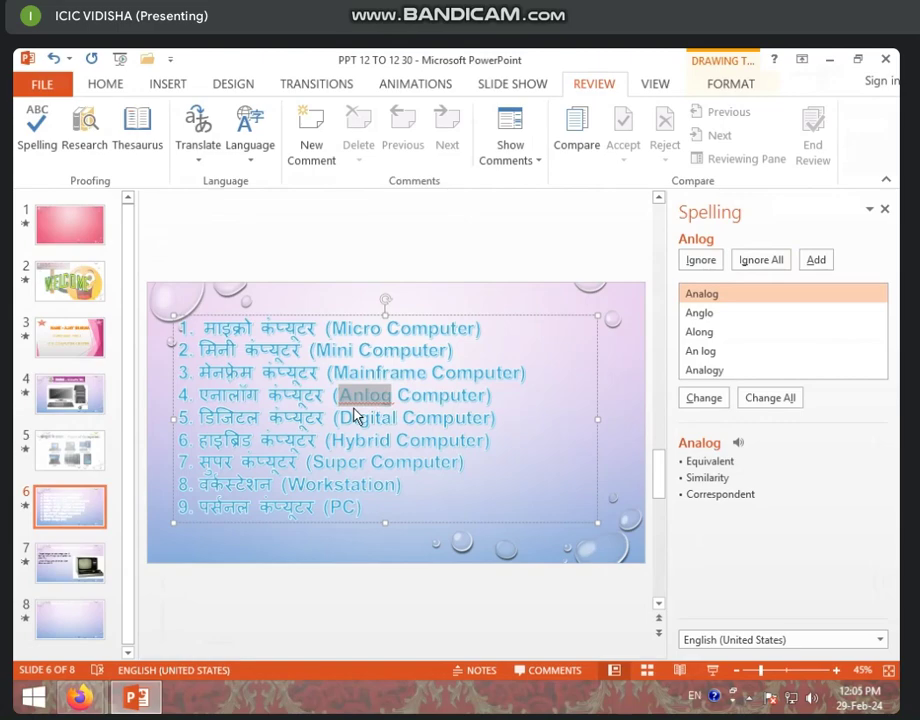
pyautogui.click(698, 398)
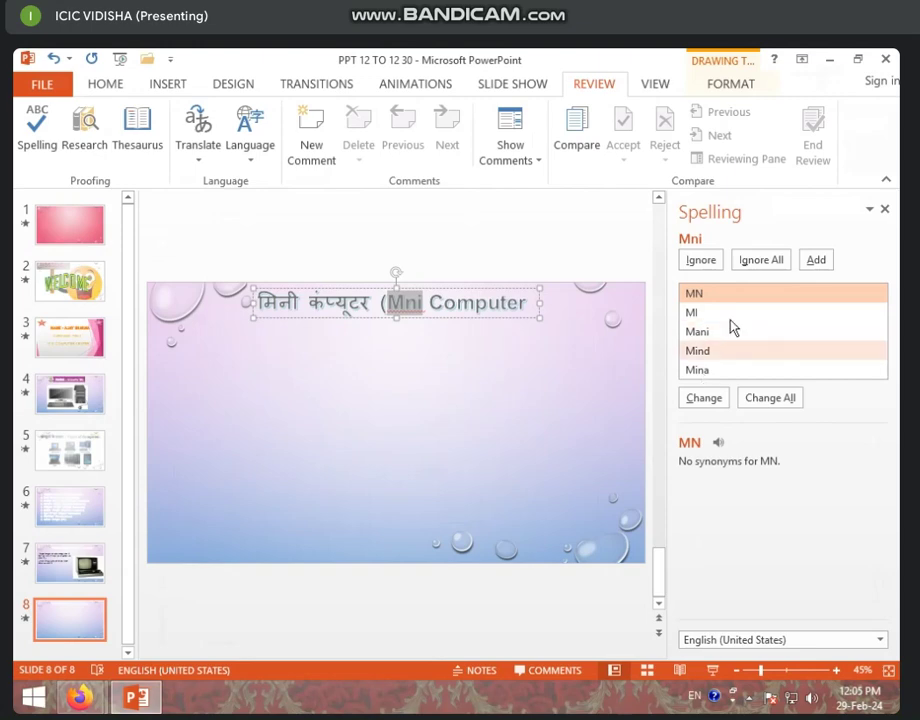
pyautogui.click(702, 260)
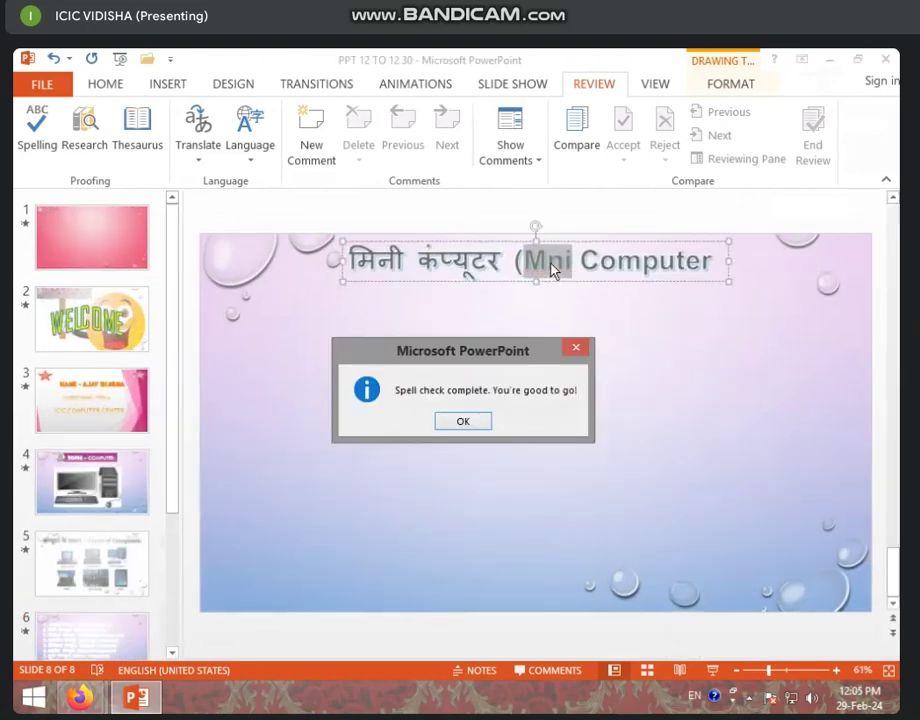
# Step: Dismiss the completion message and correct slide 8's title from 'Mni' to 'Mini'
pyautogui.click(449, 428)
pyautogui.click(547, 262)
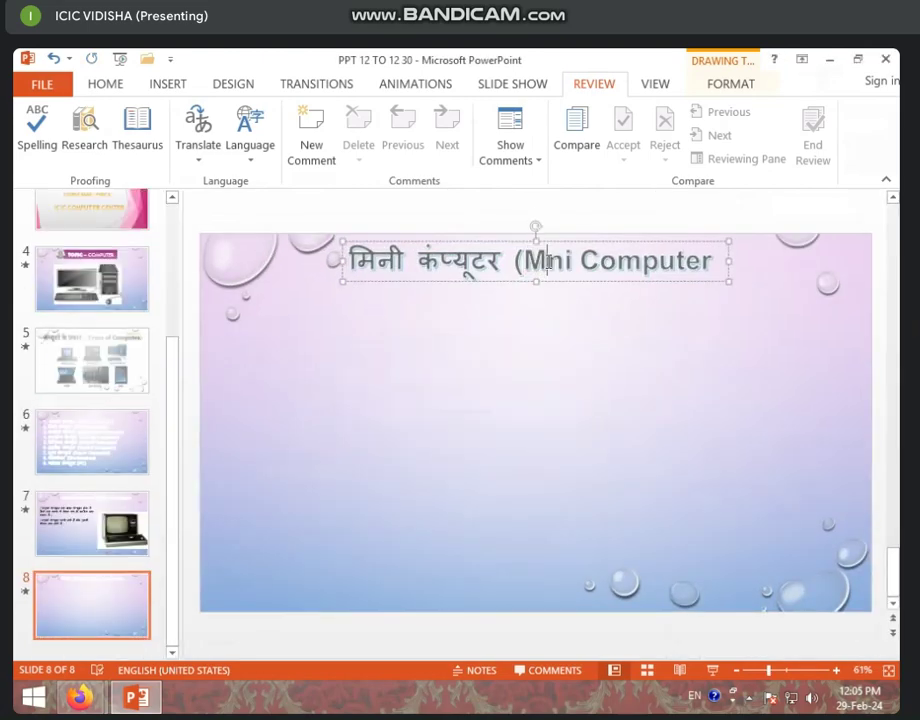
pyautogui.write('I')
pyautogui.click(530, 372)
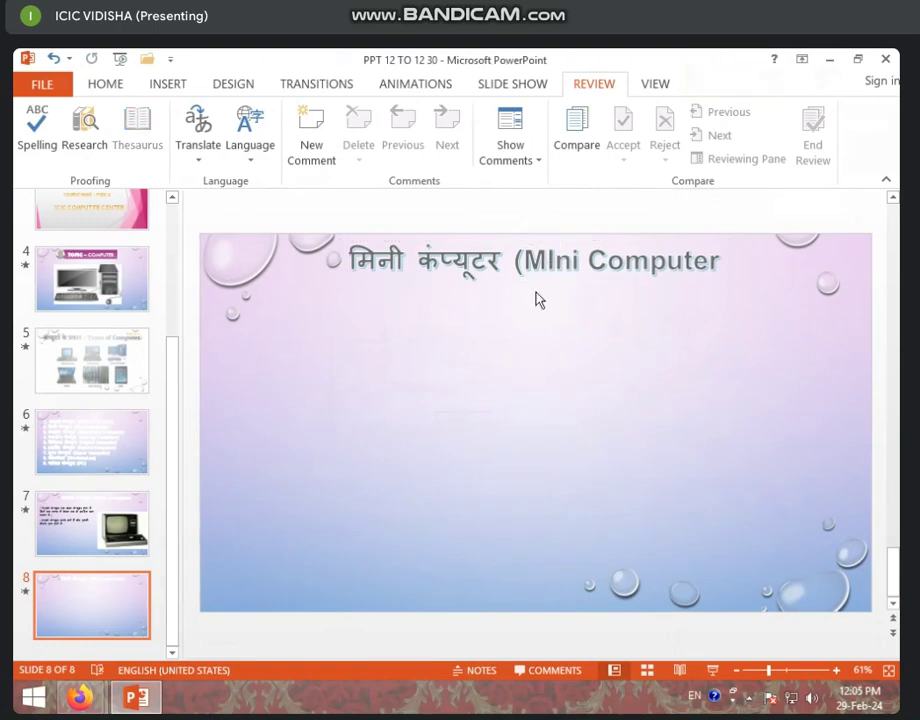
pyautogui.click(557, 262)
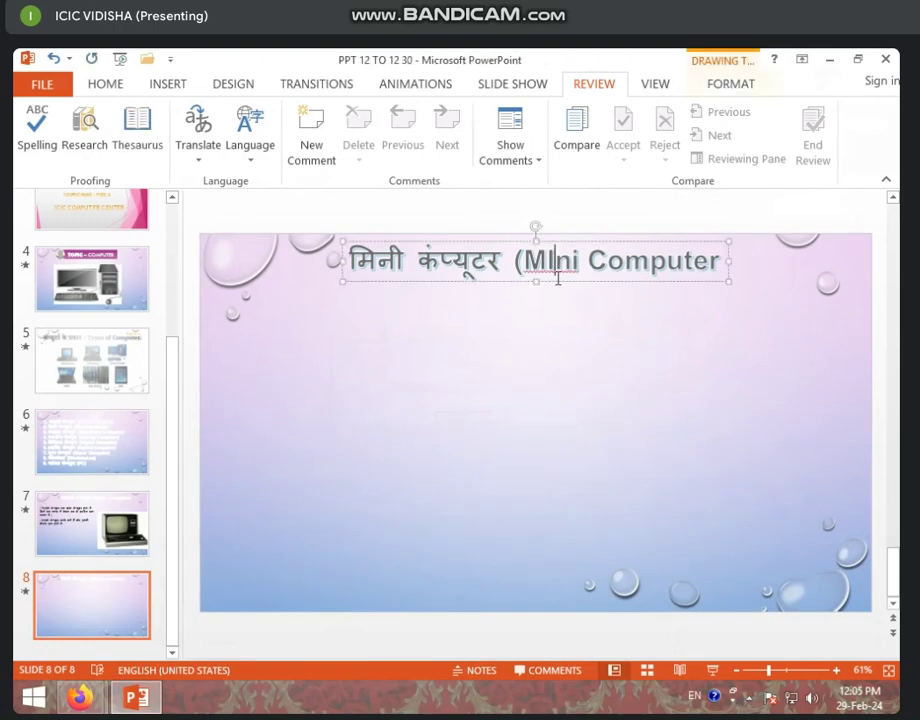
pyautogui.press('BackSpace')
pyautogui.write('i')
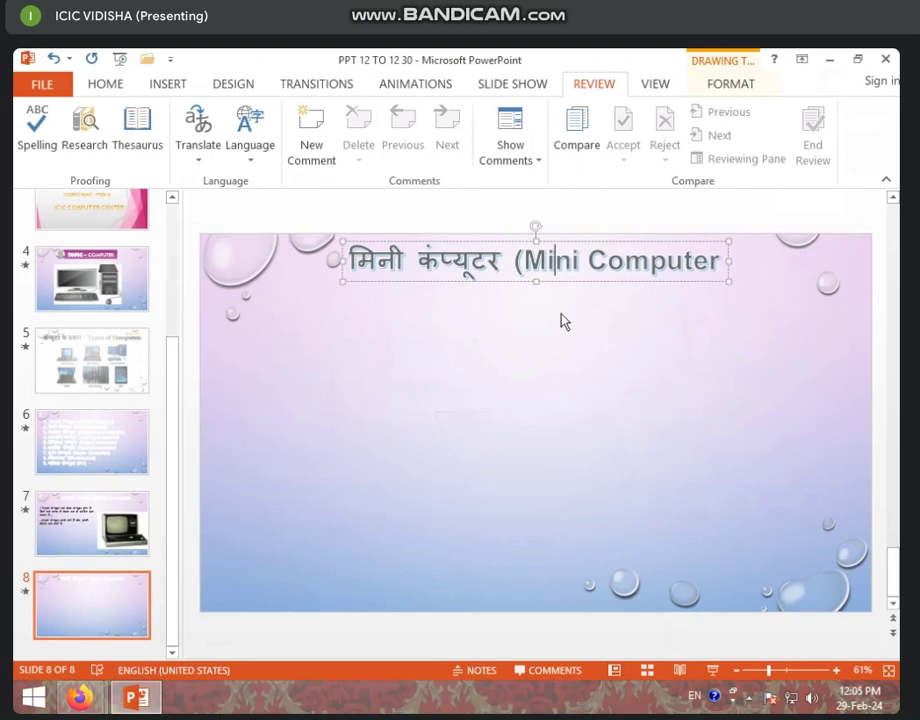
# Step: Rerun the spell check, confirm no errors, and select 'Computer' in the title
pyautogui.click(42, 138)
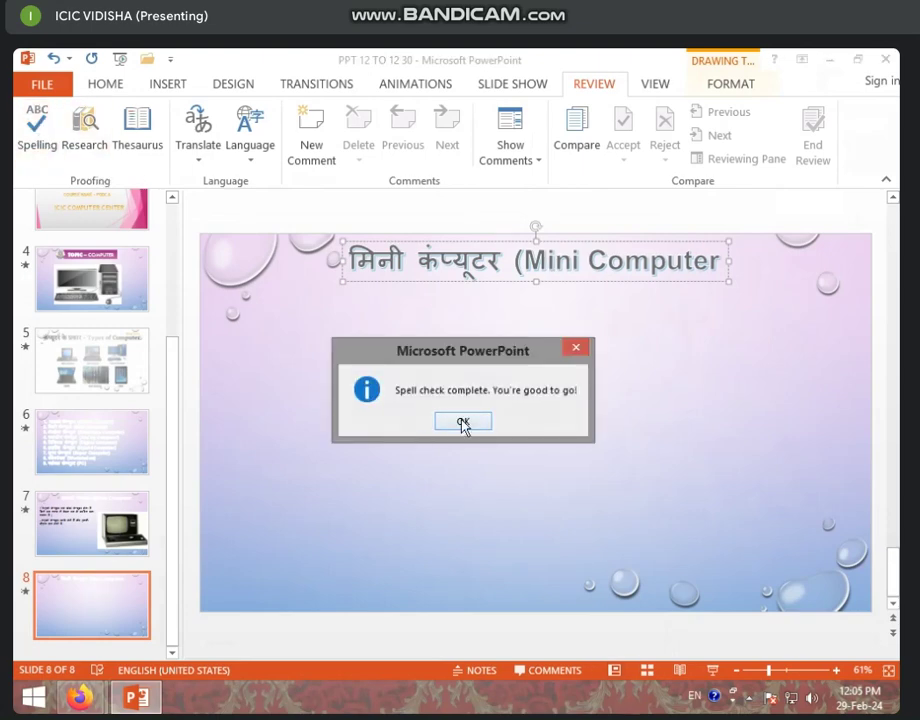
pyautogui.click(463, 423)
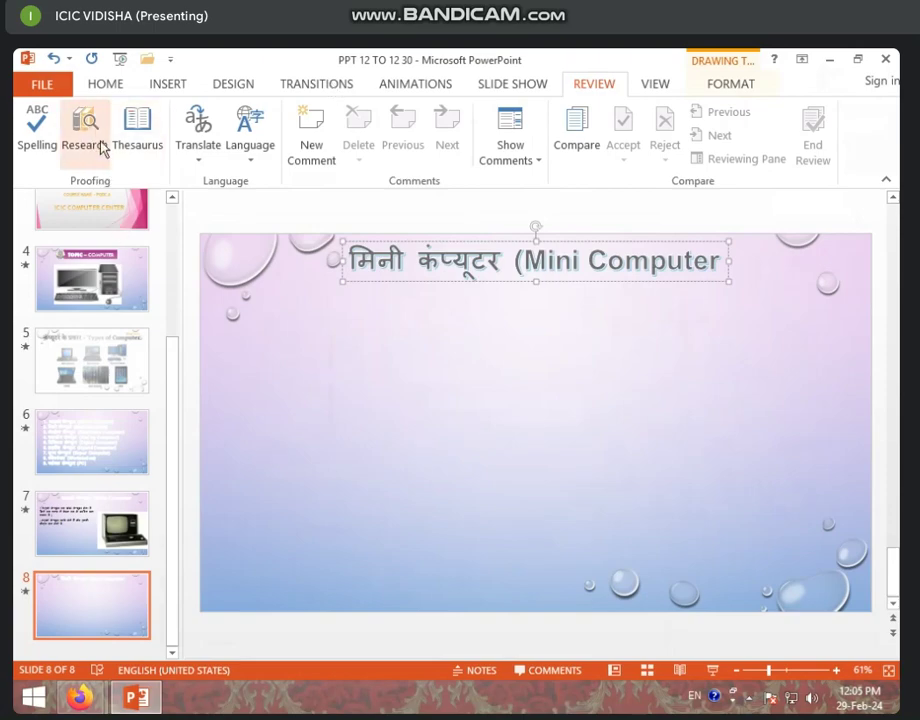
pyautogui.click(543, 358)
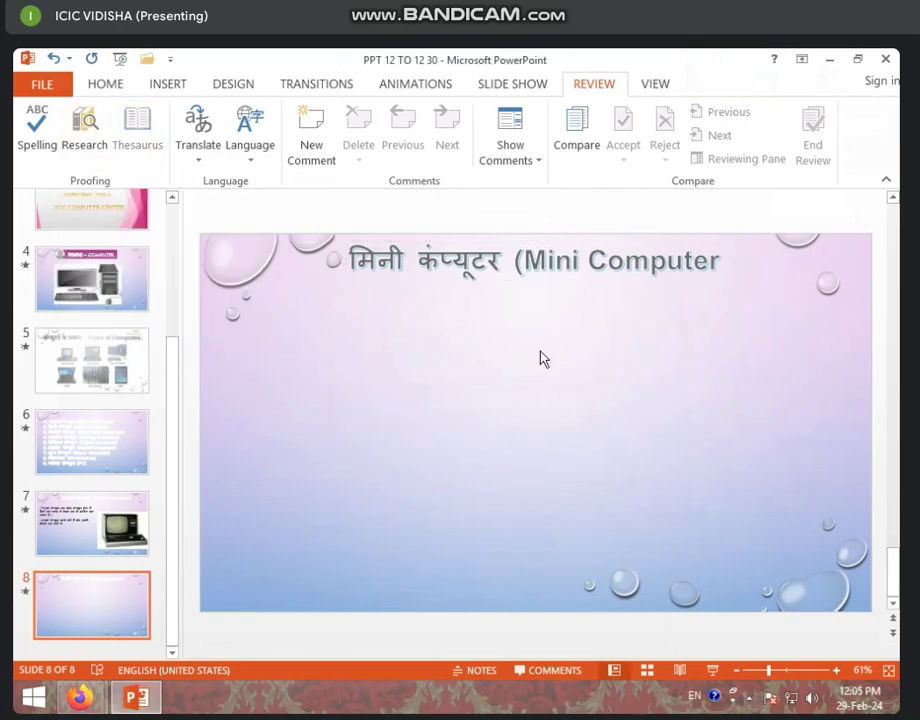
pyautogui.doubleClick(646, 270)
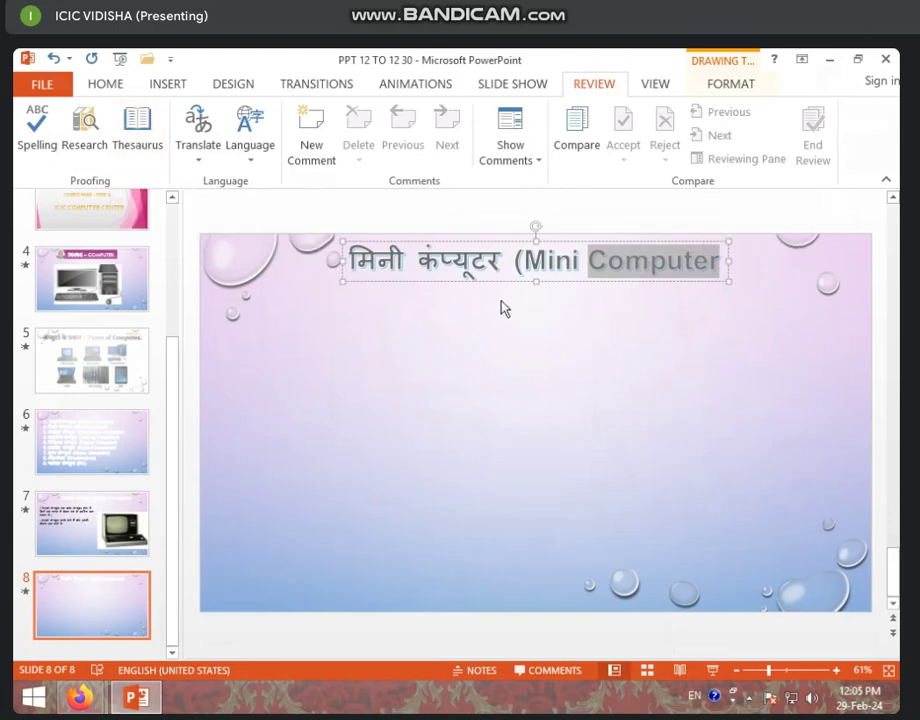
pyautogui.moveTo(637, 265)
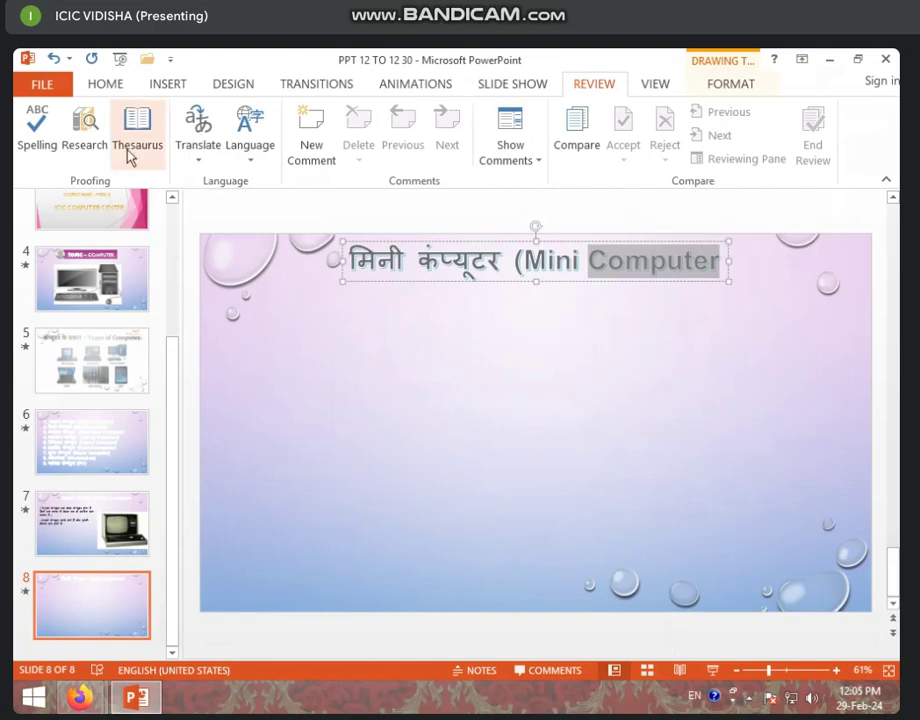
pyautogui.click(80, 125)
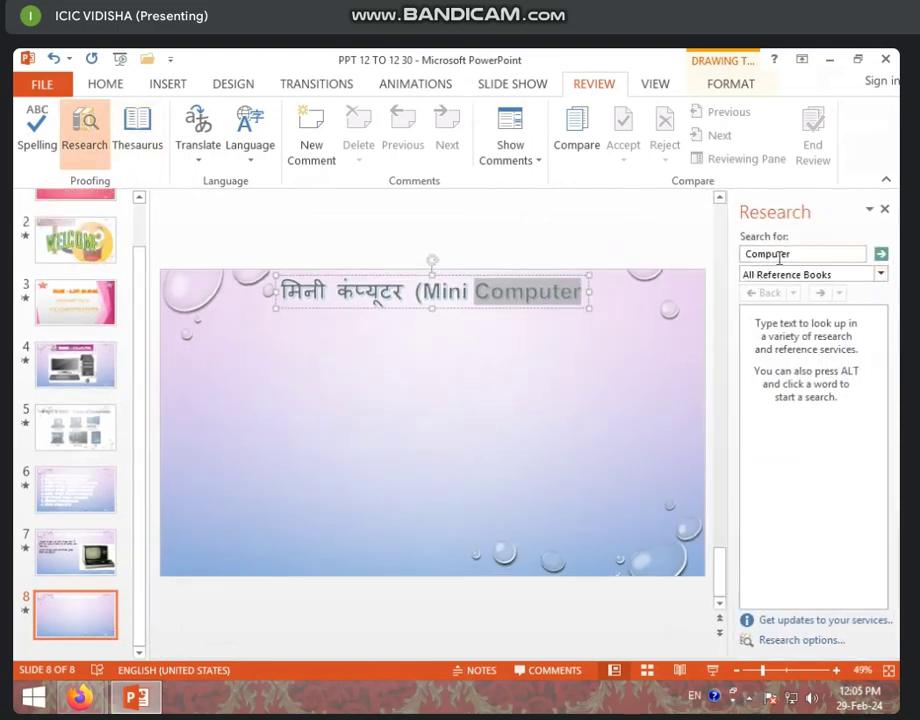
pyautogui.click(882, 255)
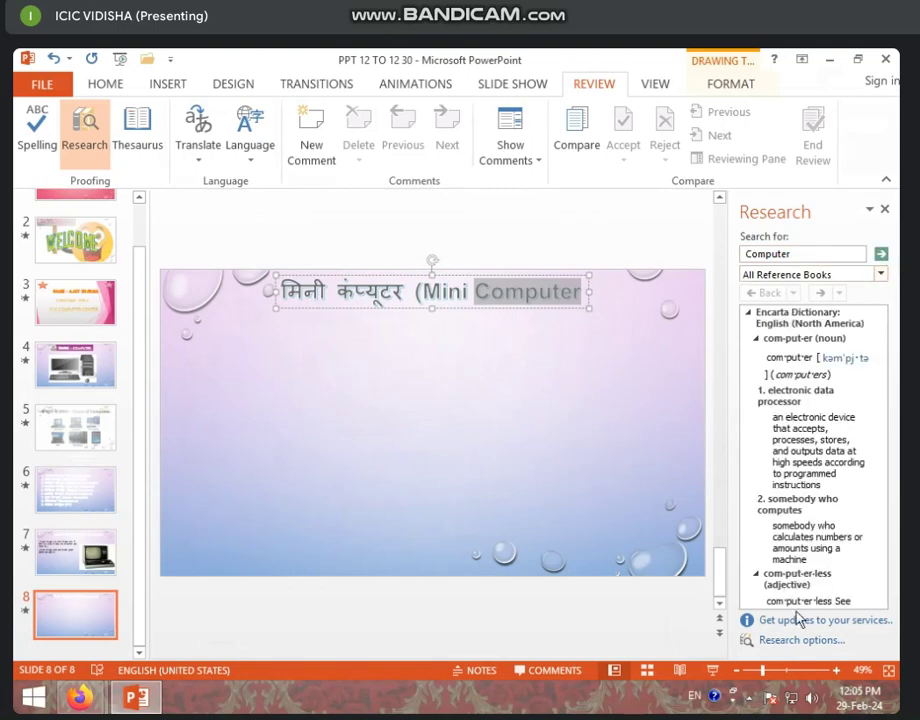
pyautogui.click(517, 330)
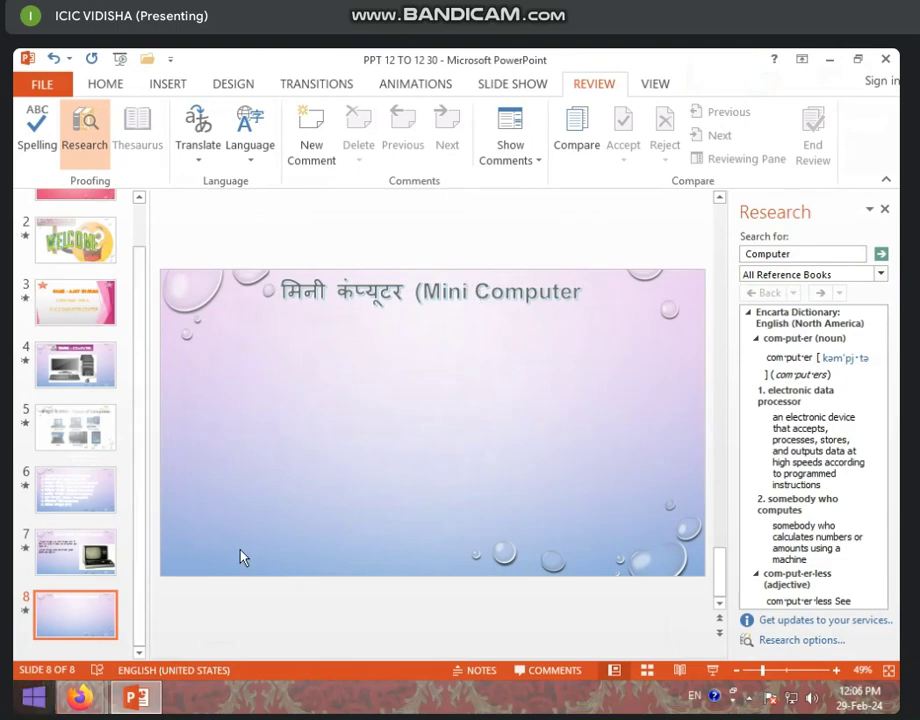
pyautogui.moveTo(813, 251); pyautogui.dragTo(708, 258)
pyautogui.write('NARENDRA MODI')
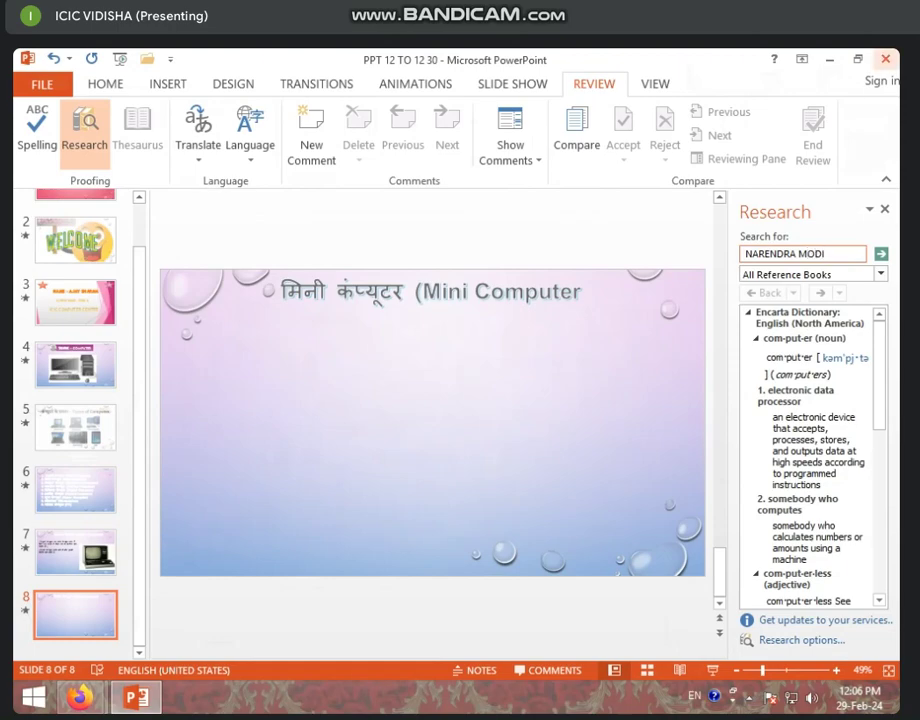
pyautogui.click(883, 255)
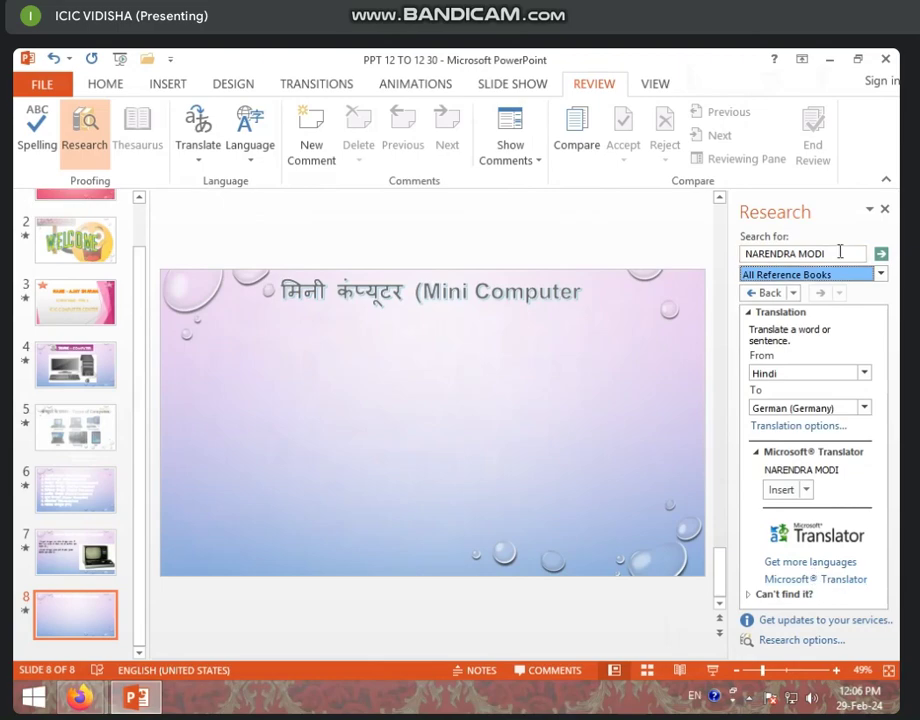
pyautogui.click(884, 211)
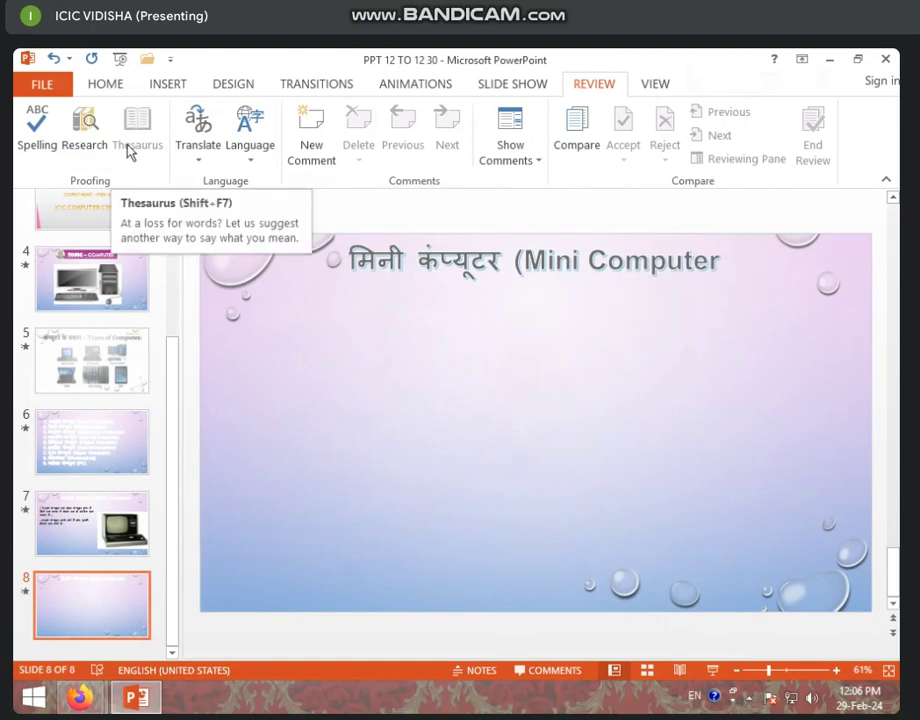
# Step: Add a closing ')' after 'Computer' in the title and look up its synonyms in Thesaurus
pyautogui.click(624, 262)
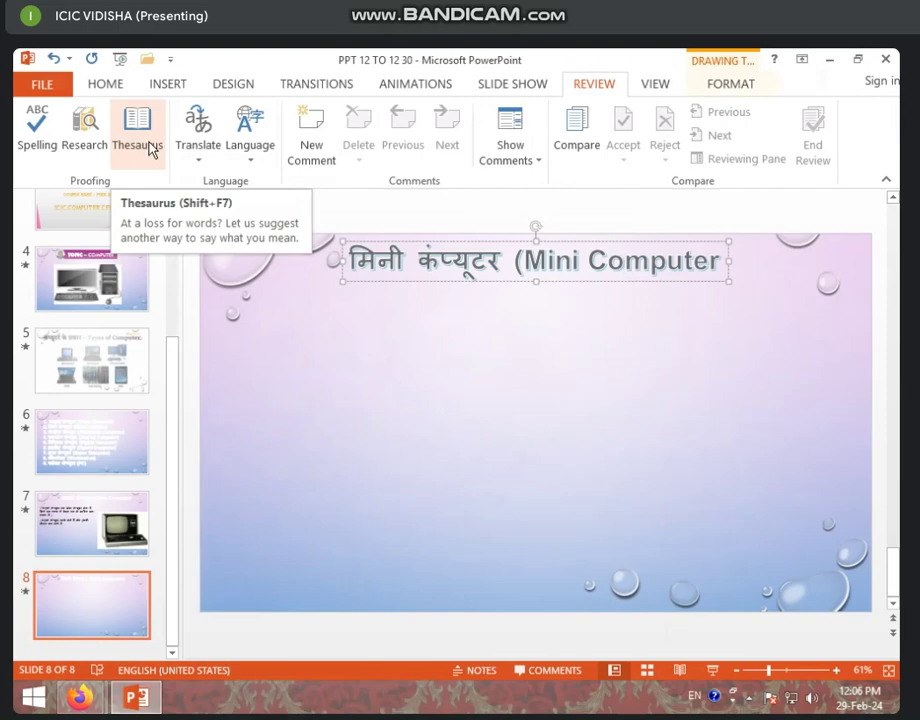
pyautogui.click(306, 404)
pyautogui.click(684, 262)
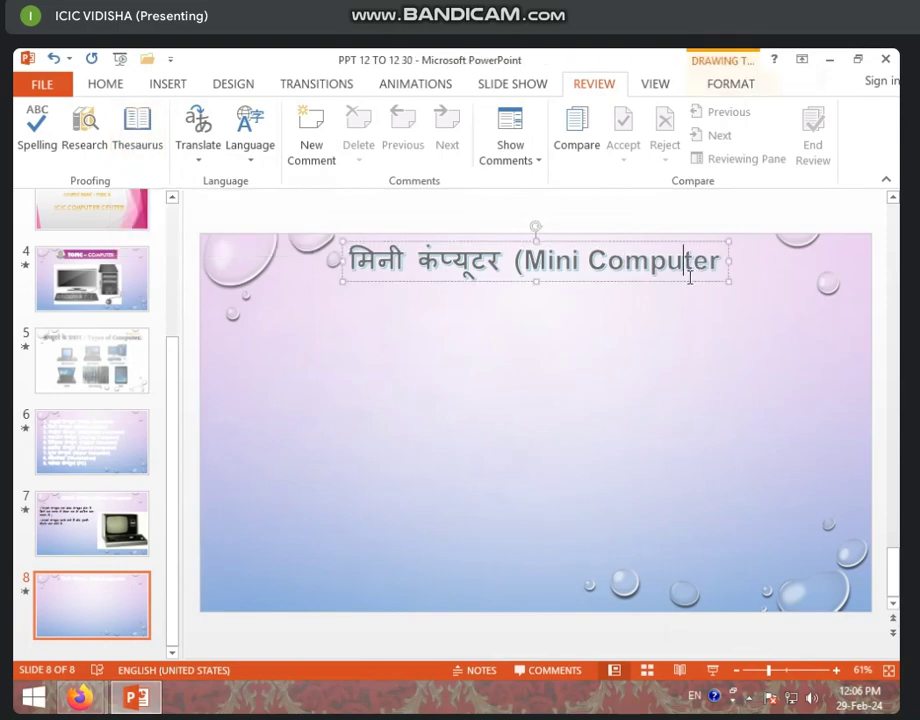
pyautogui.click(731, 265)
pyautogui.click(723, 262)
pyautogui.write(')')
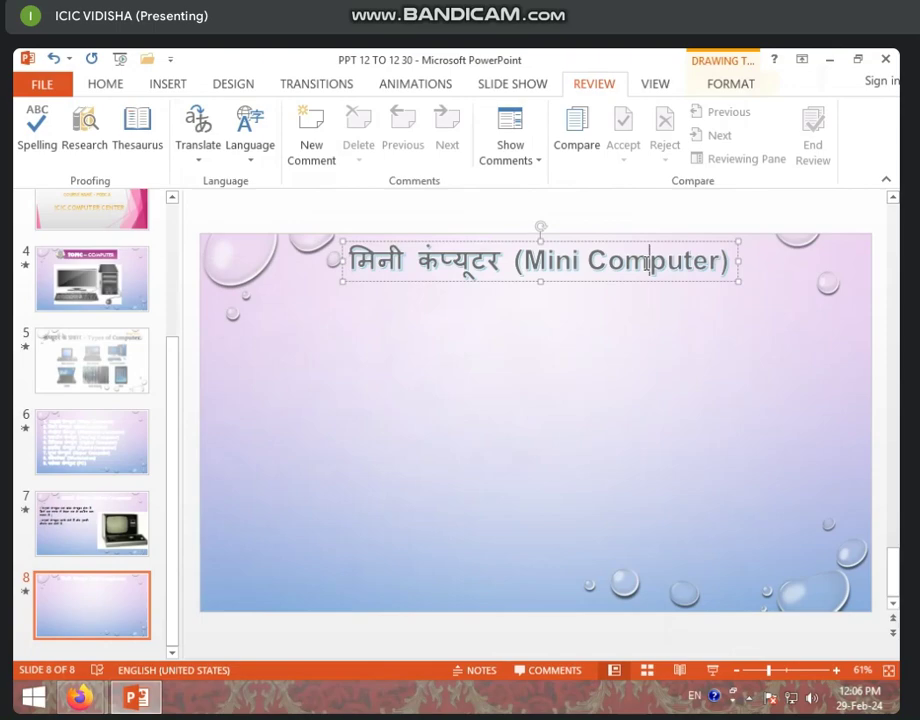
pyautogui.click(155, 148)
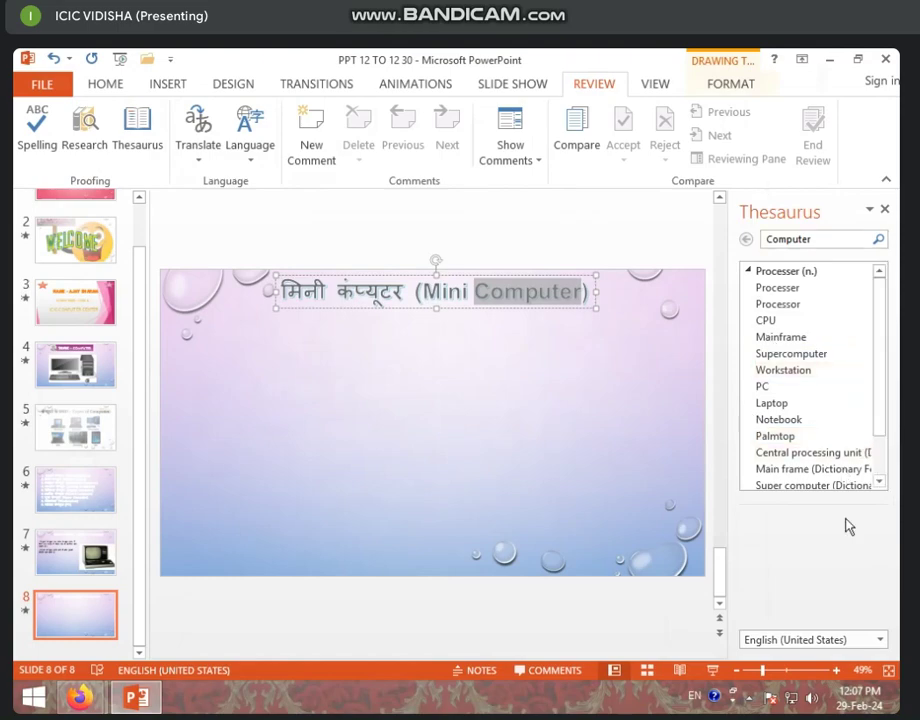
# Step: Close the Computer synonyms, view Thesaurus synonyms for 'Mini', then close the pane
pyautogui.click(885, 209)
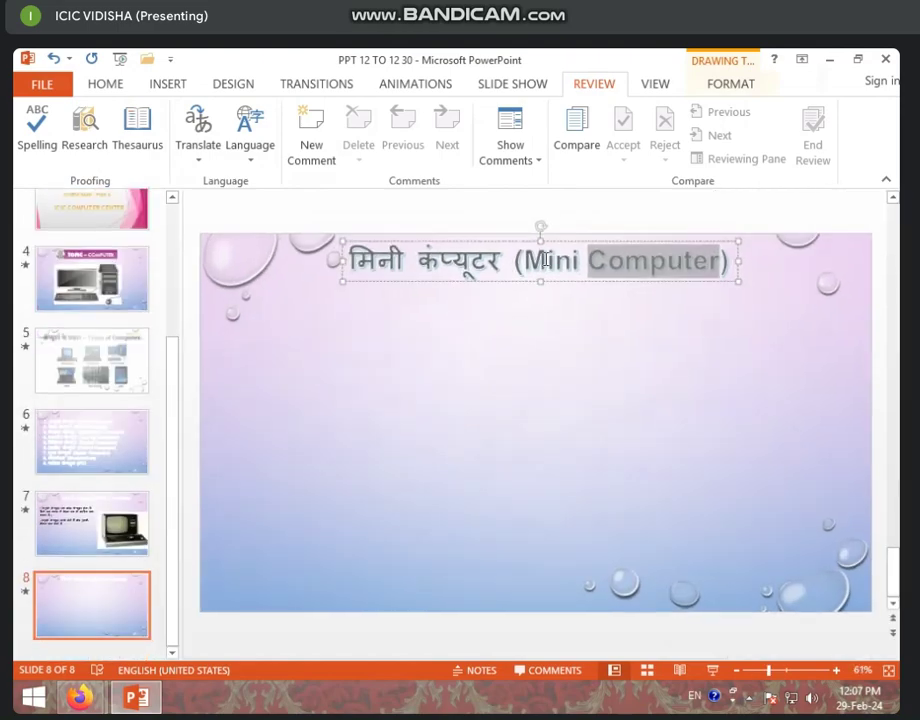
pyautogui.doubleClick(546, 265)
pyautogui.click(137, 130)
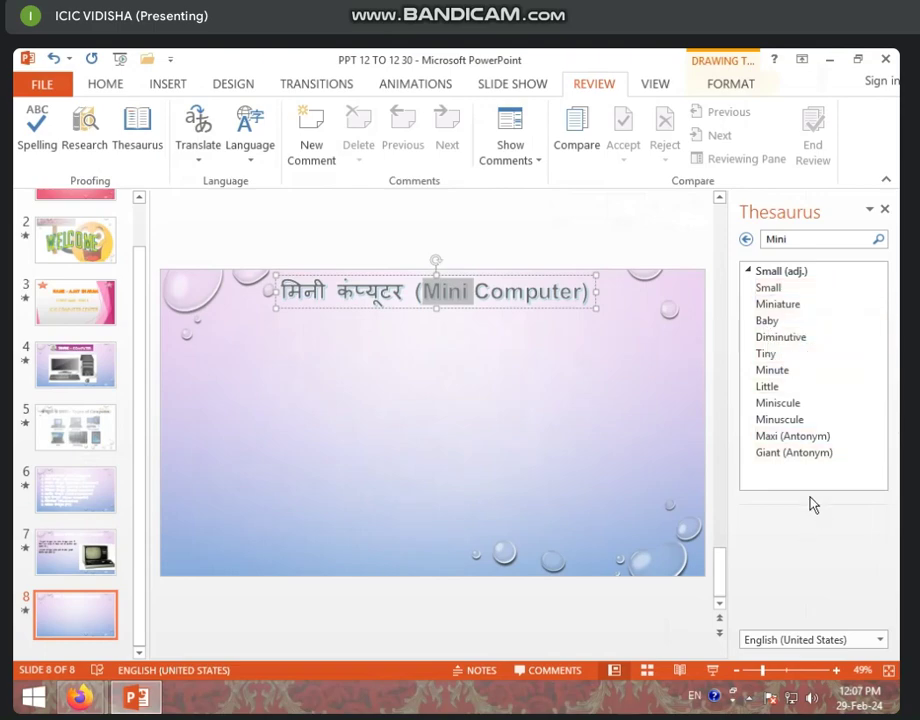
pyautogui.click(885, 210)
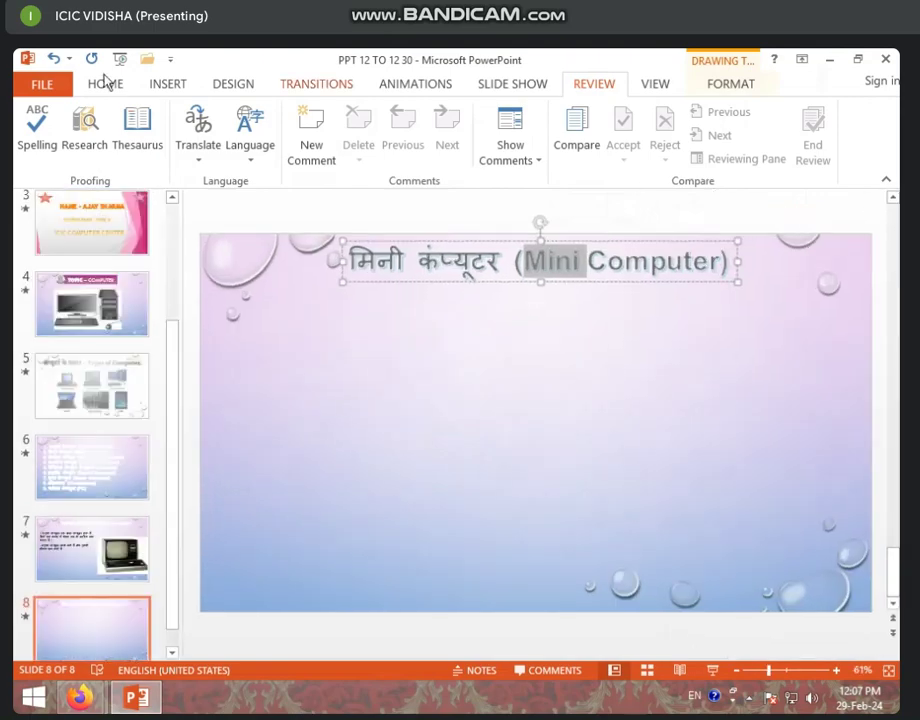
# Step: Select slide 7's first Hindi bullet and translate it with Translate Selected Text, showing German
pyautogui.click(237, 410)
pyautogui.click(107, 444)
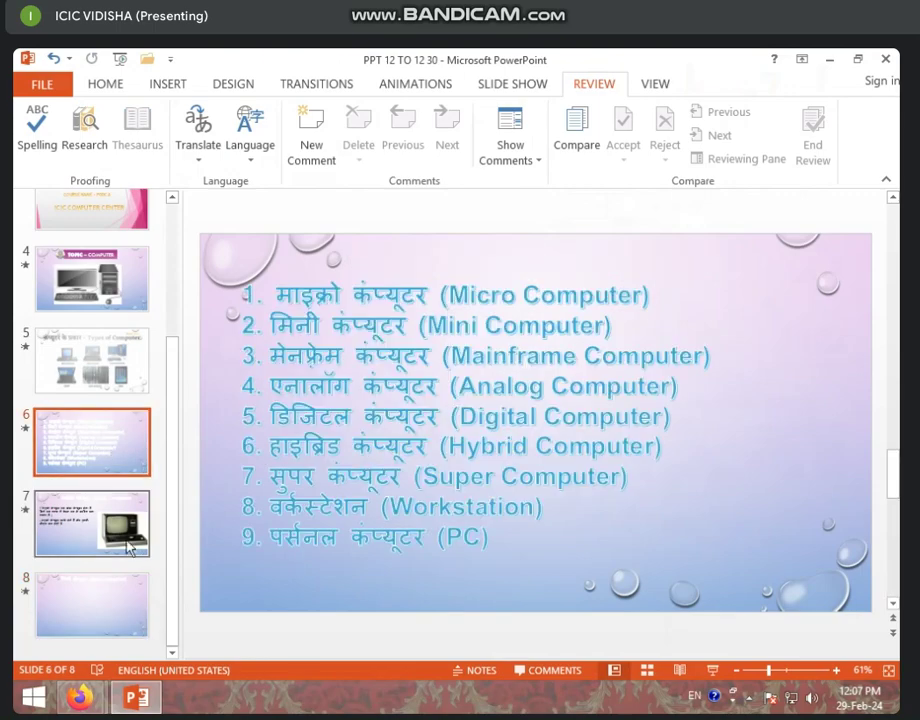
pyautogui.click(68, 499)
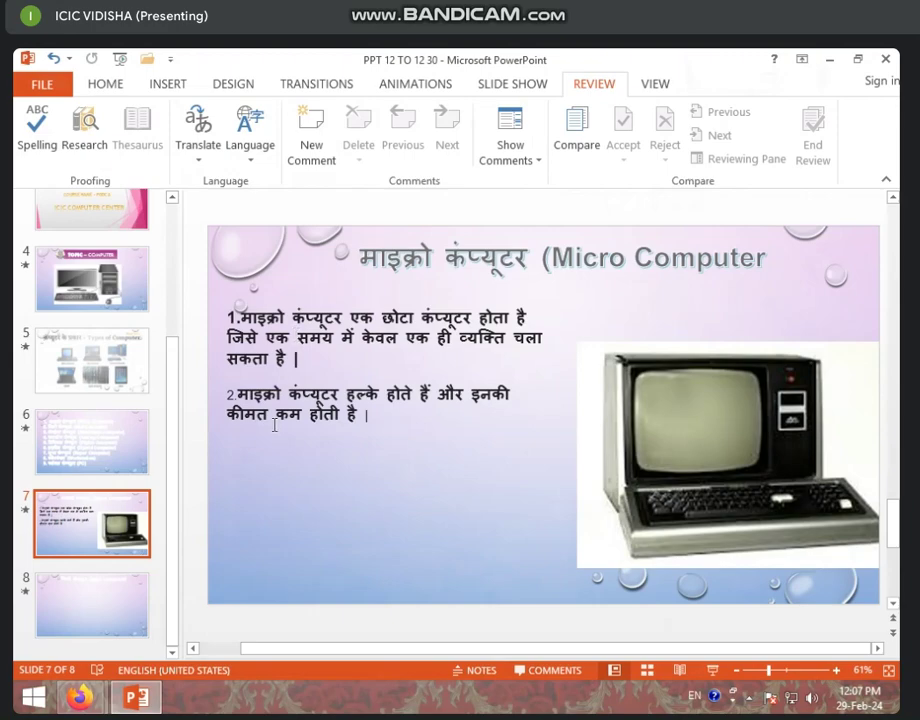
pyautogui.tripleClick(236, 314)
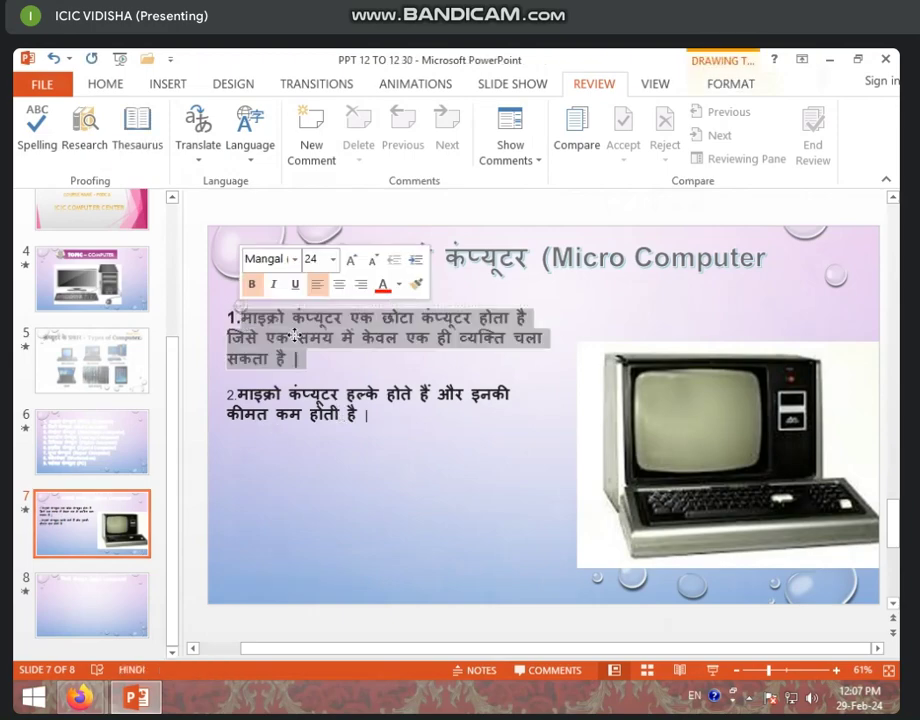
pyautogui.press('Tab')
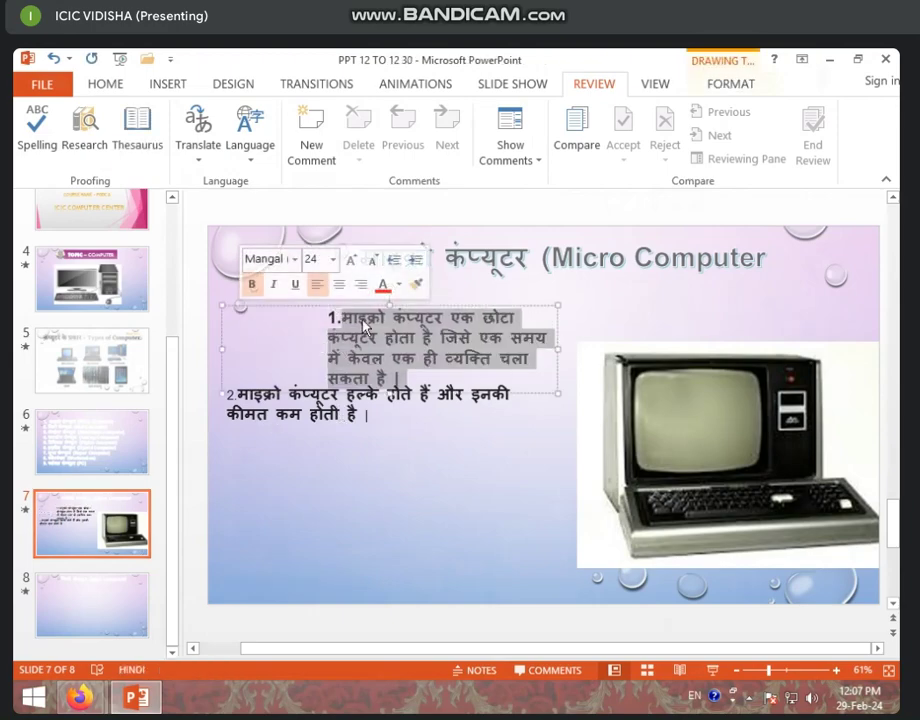
pyautogui.hotkey('ctrl', 'z')
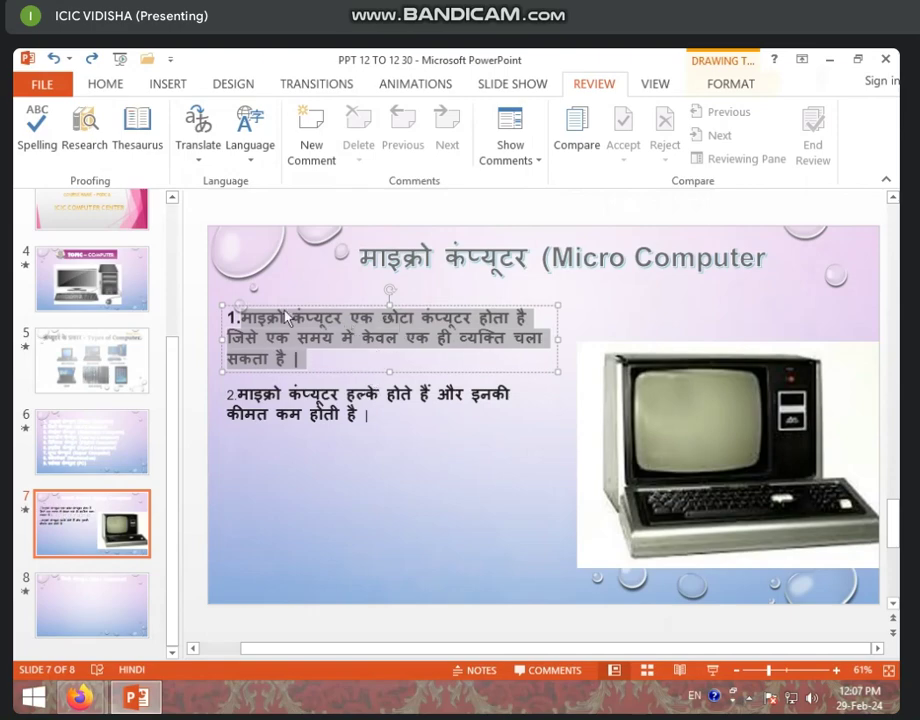
pyautogui.click(203, 158)
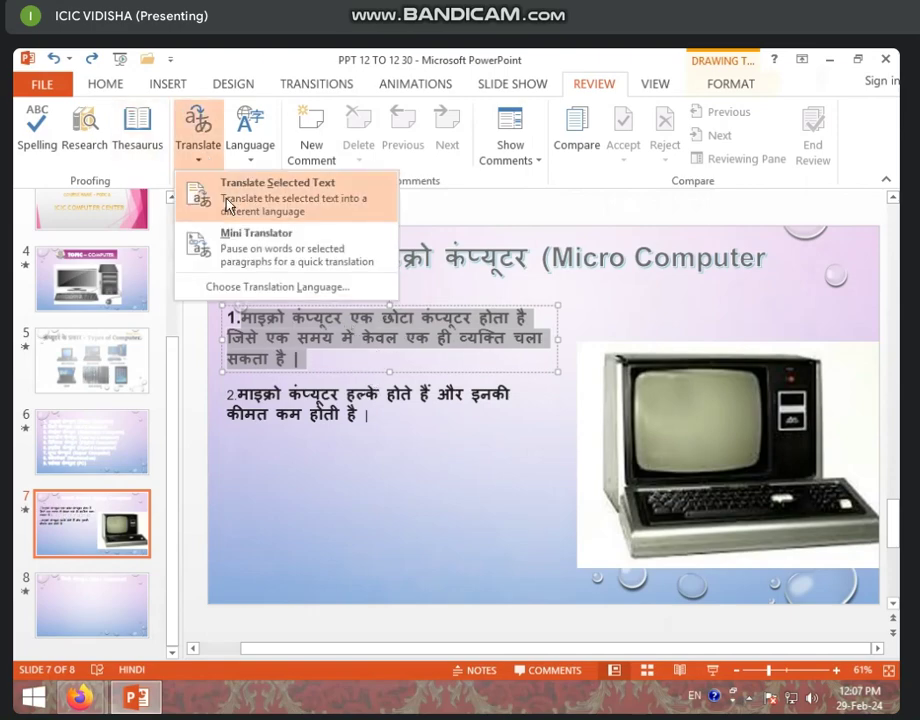
pyautogui.click(300, 205)
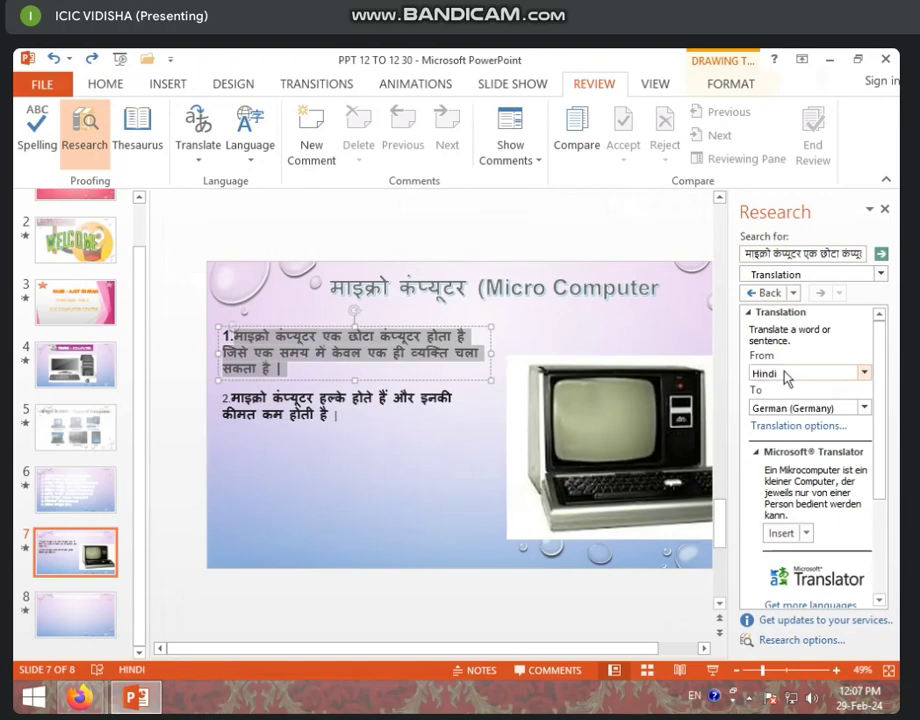
# Step: Set the Research pane's target language to English (United States)
pyautogui.click(799, 411)
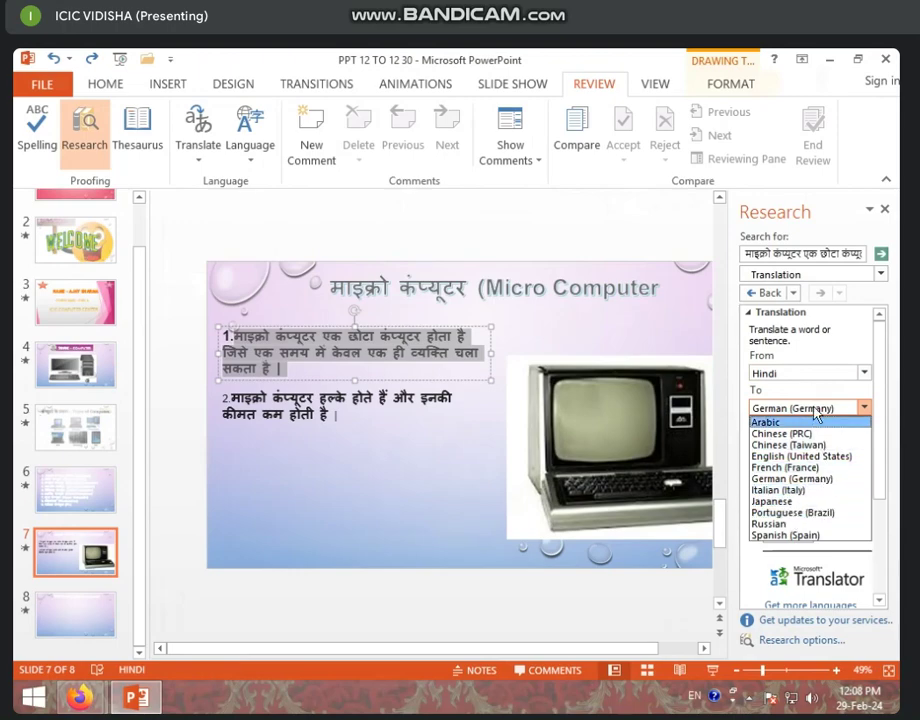
pyautogui.click(832, 467)
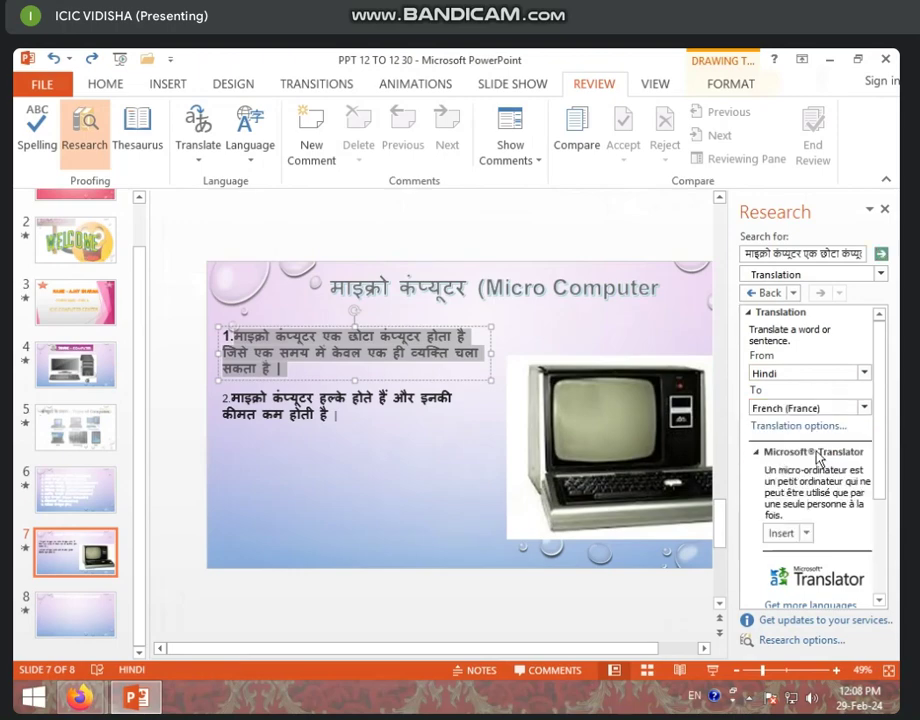
pyautogui.click(832, 408)
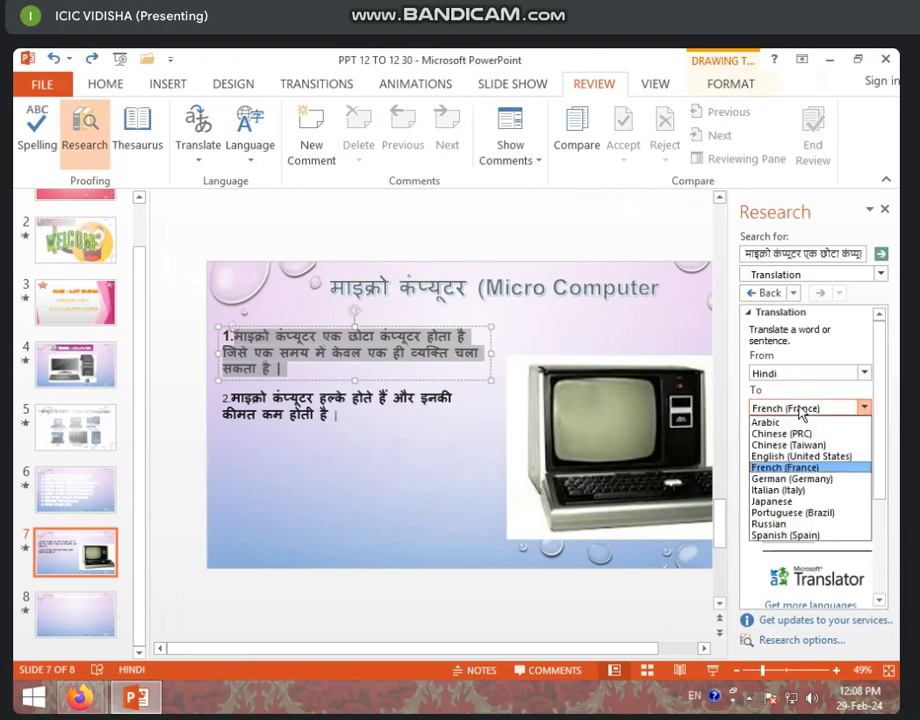
pyautogui.click(812, 456)
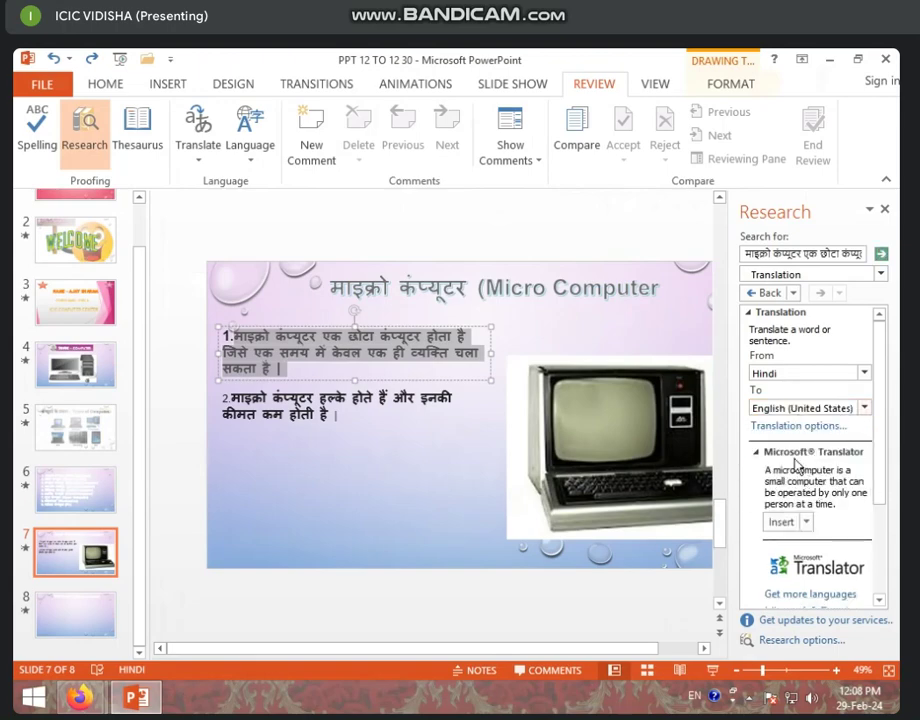
# Step: Insert the English translation as new point 2 and move the text box lower
pyautogui.click(356, 368)
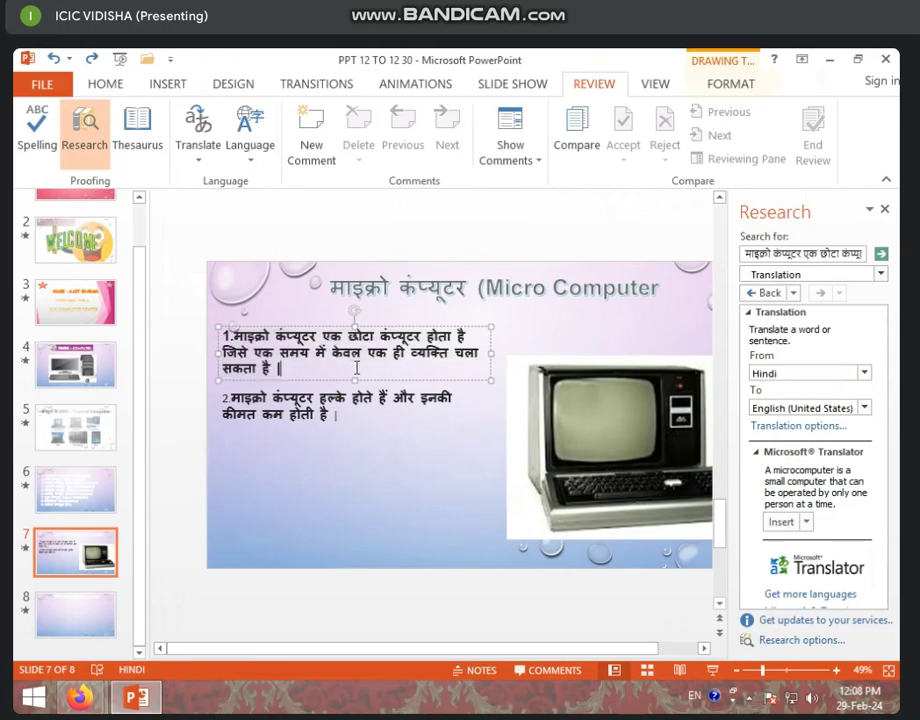
pyautogui.press('Return')
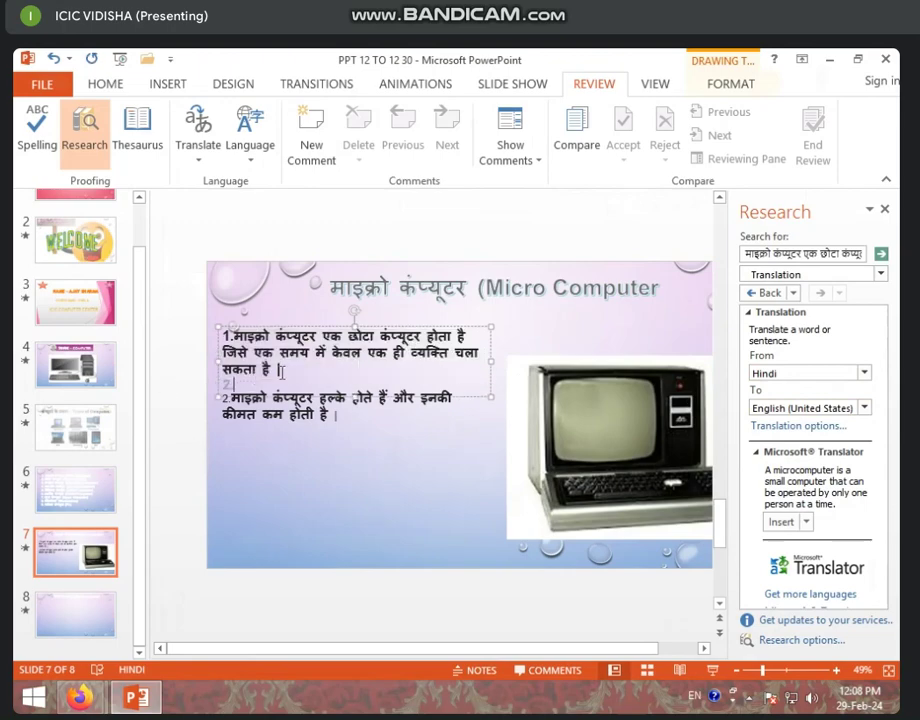
pyautogui.tripleClick(226, 338)
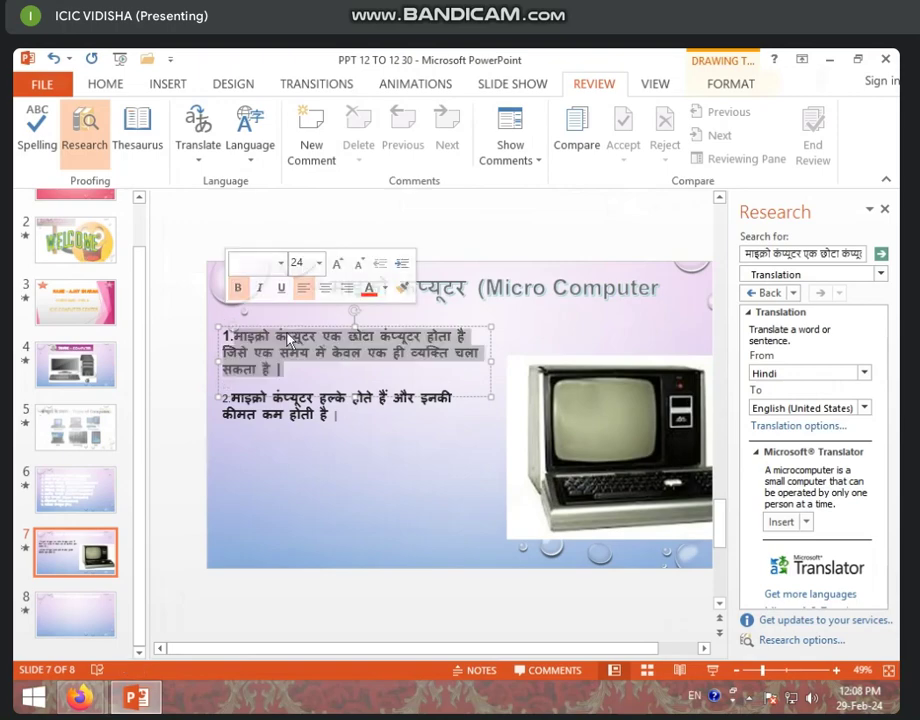
pyautogui.click(309, 379)
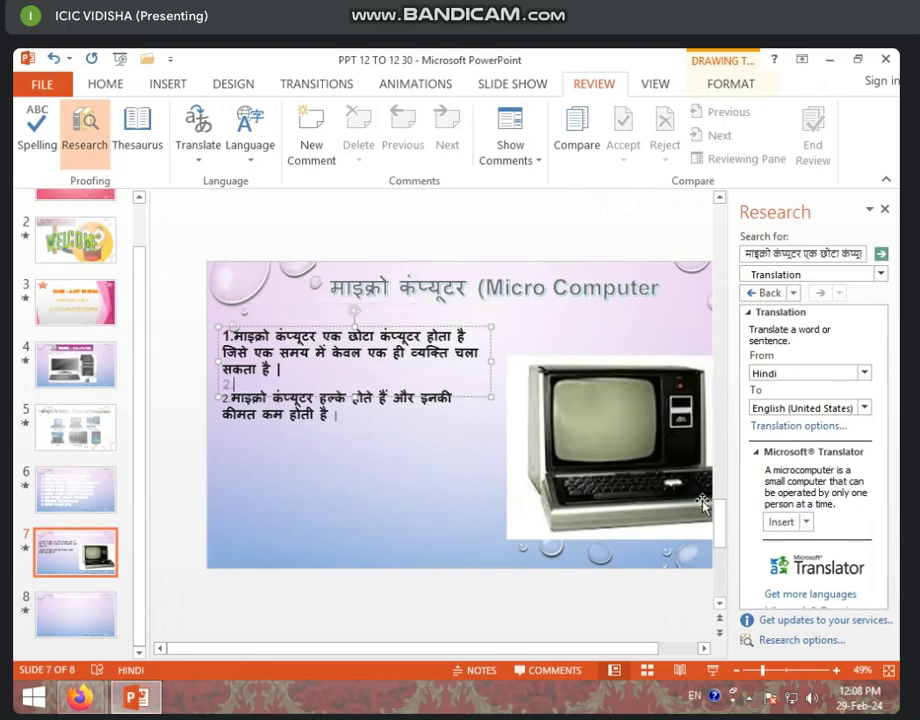
pyautogui.click(778, 522)
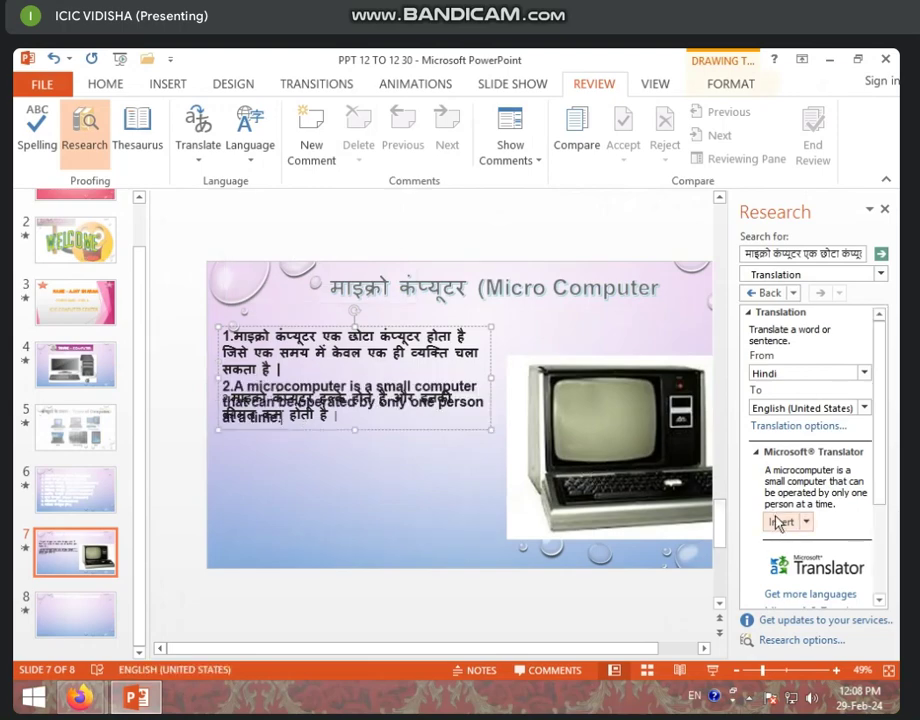
pyautogui.moveTo(394, 431); pyautogui.dragTo(404, 522)
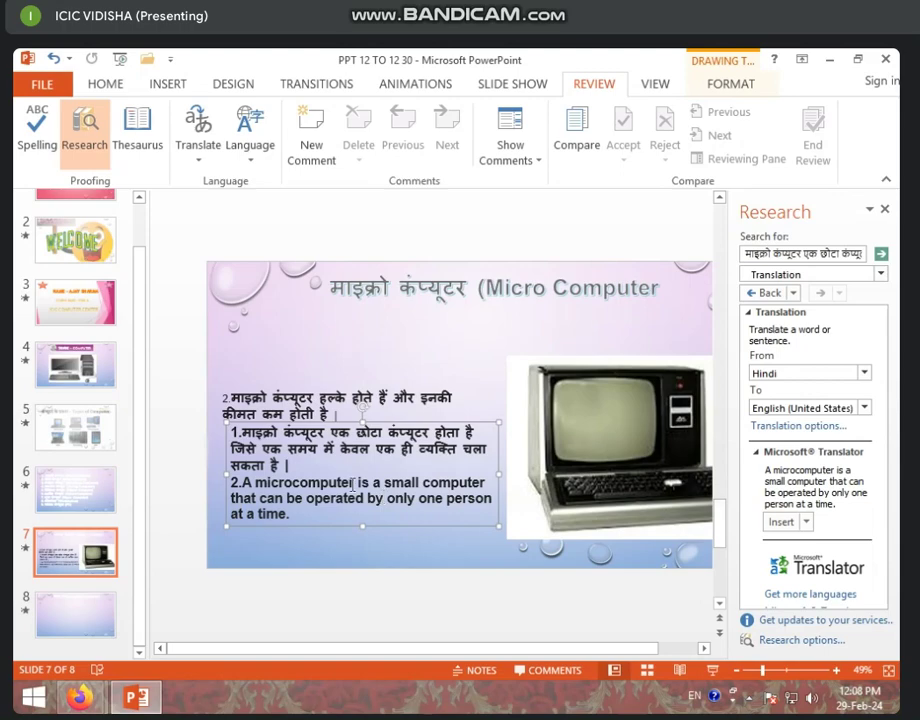
# Step: Close the Research pane and leave slide 7's proofing language unchanged, cancelling the Language dialog
pyautogui.click(885, 210)
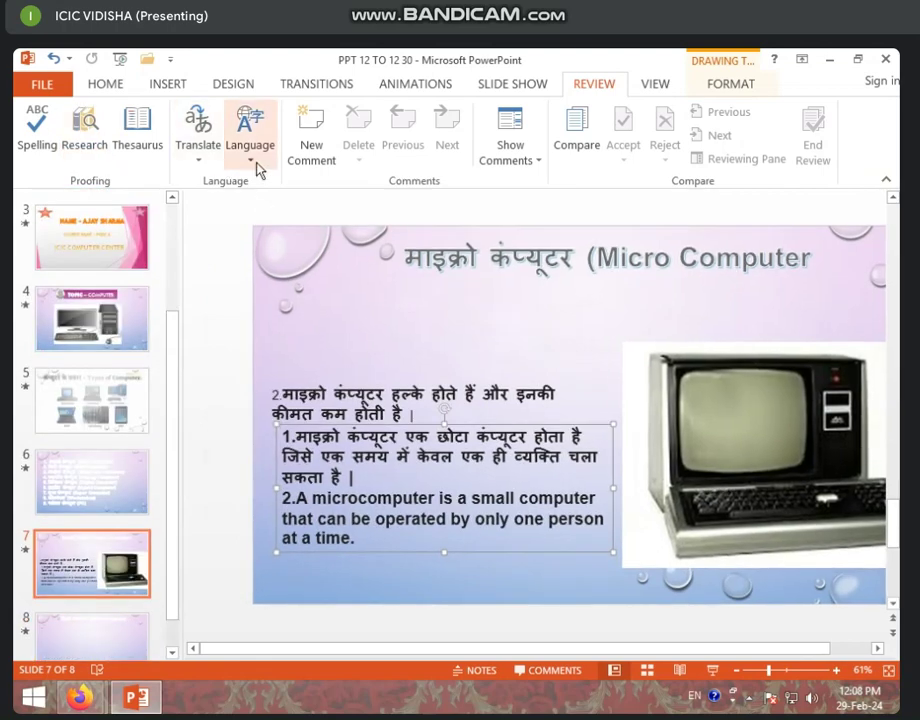
pyautogui.click(250, 158)
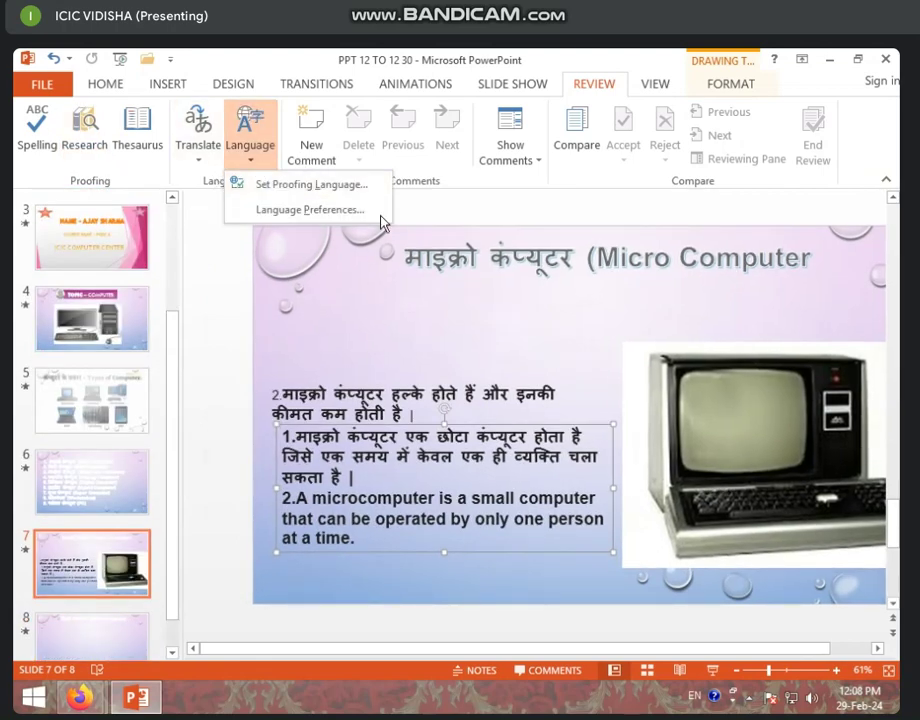
pyautogui.click(297, 190)
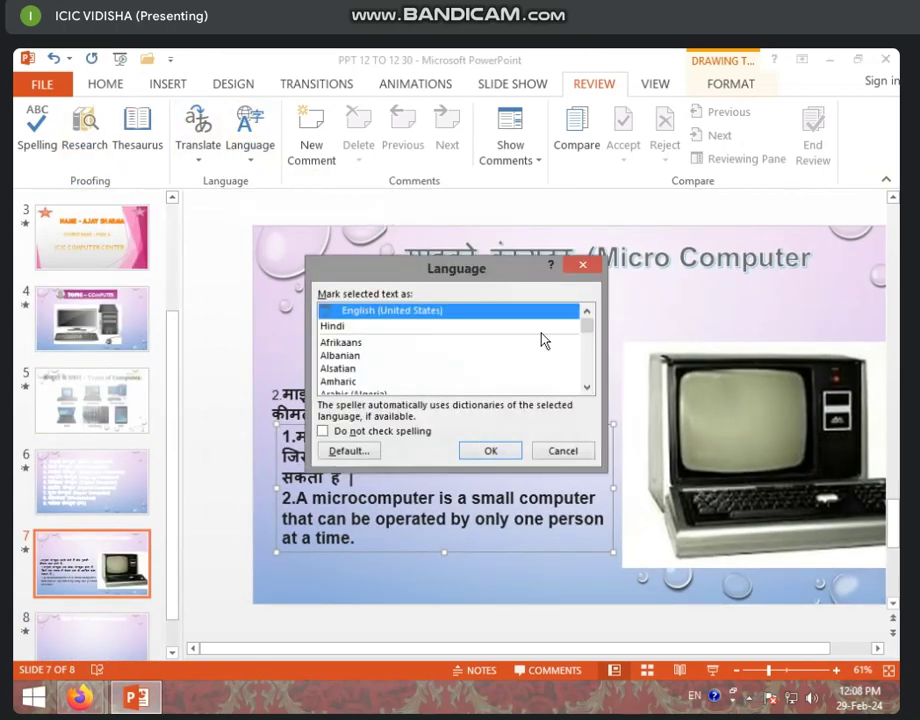
pyautogui.click(562, 451)
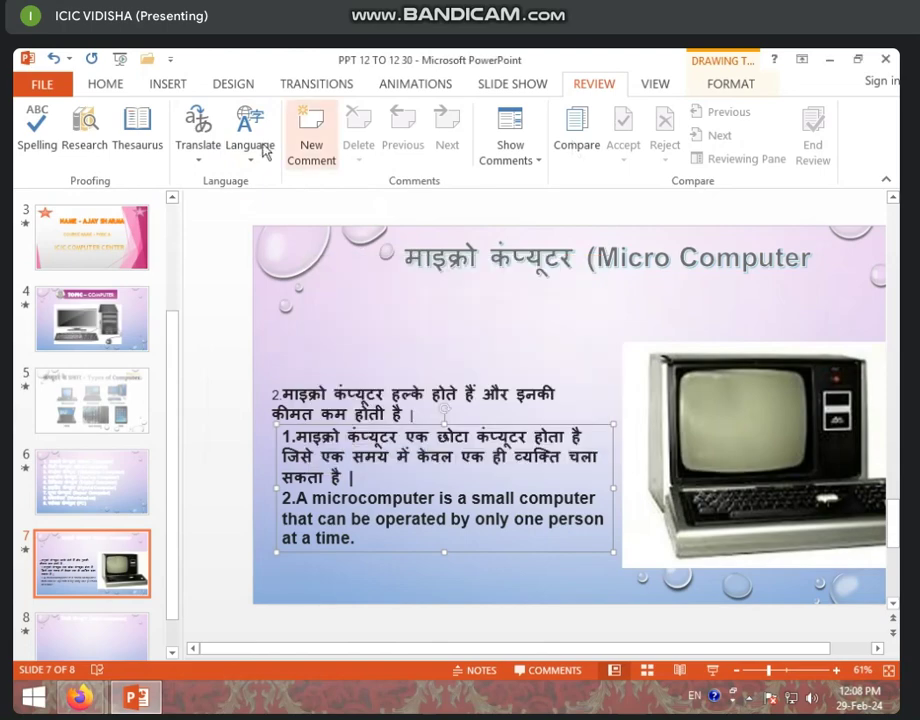